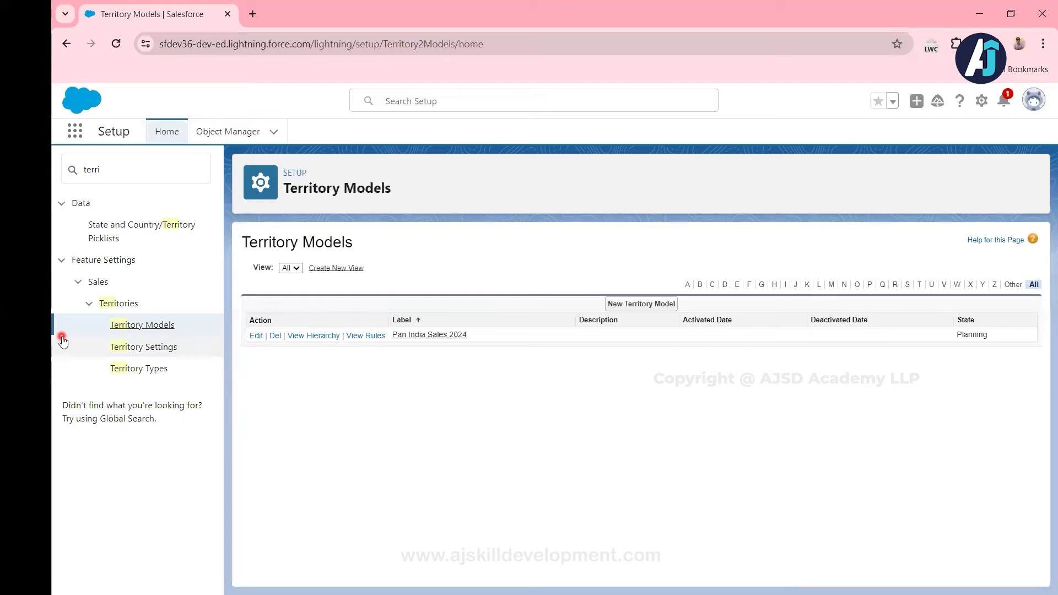
Open the Chennai territory from the Pan India Sales 2024 territory hierarchy
click(309, 337)
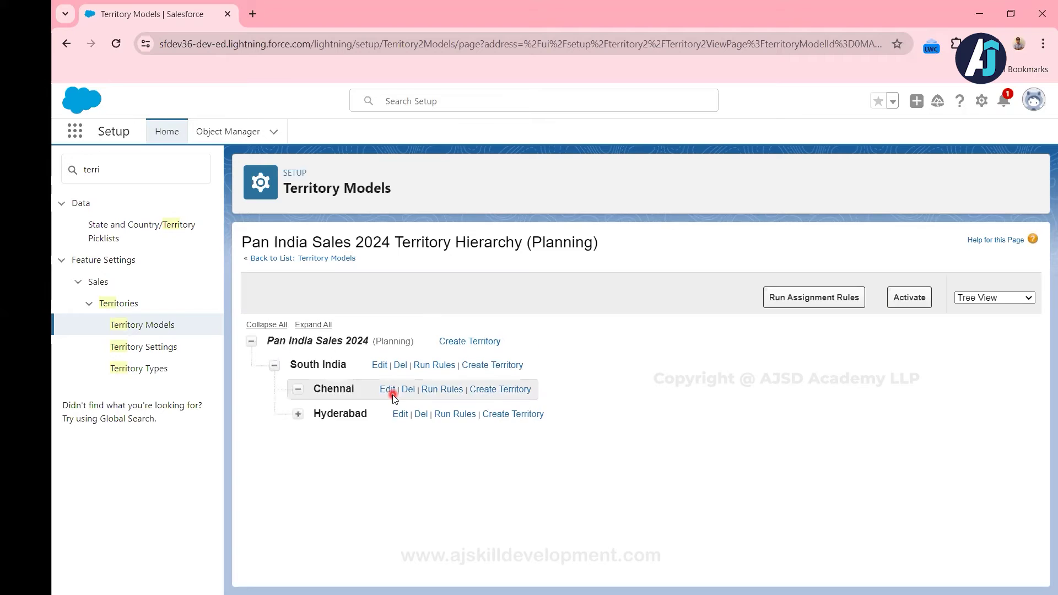
click(297, 416)
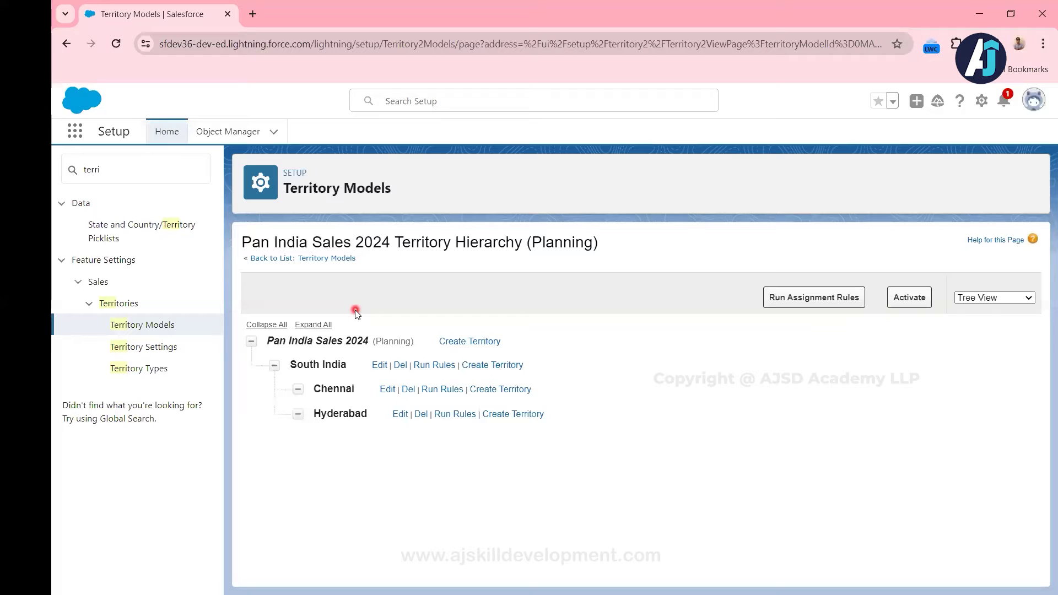
click(340, 390)
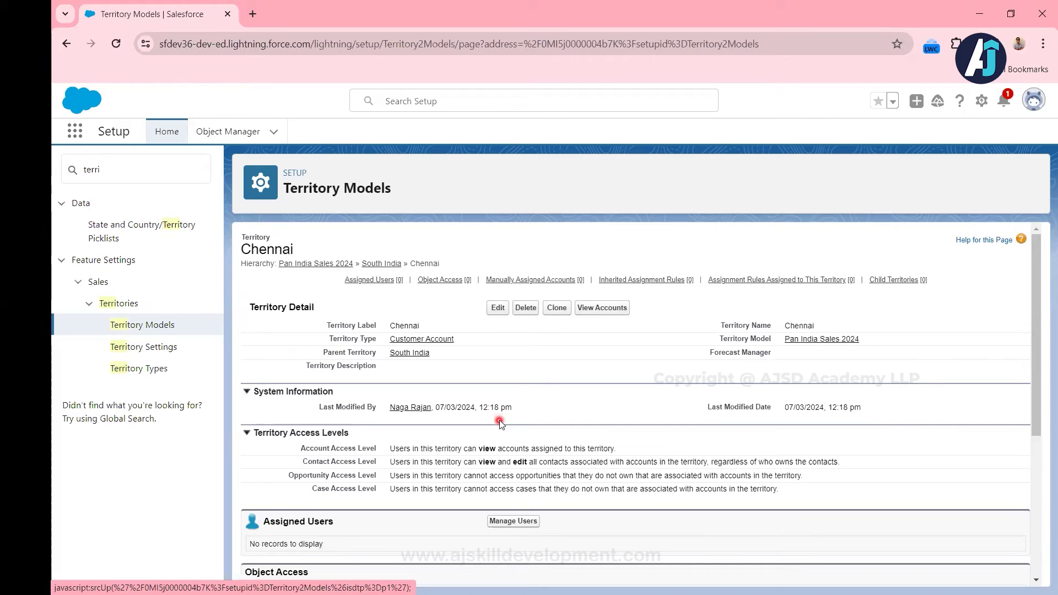
Start a new assignment rule for the Chennai territory and name it Chennai Territory Account Rule
scroll(500, 420, down, 4)
scroll(499, 420, down, 1)
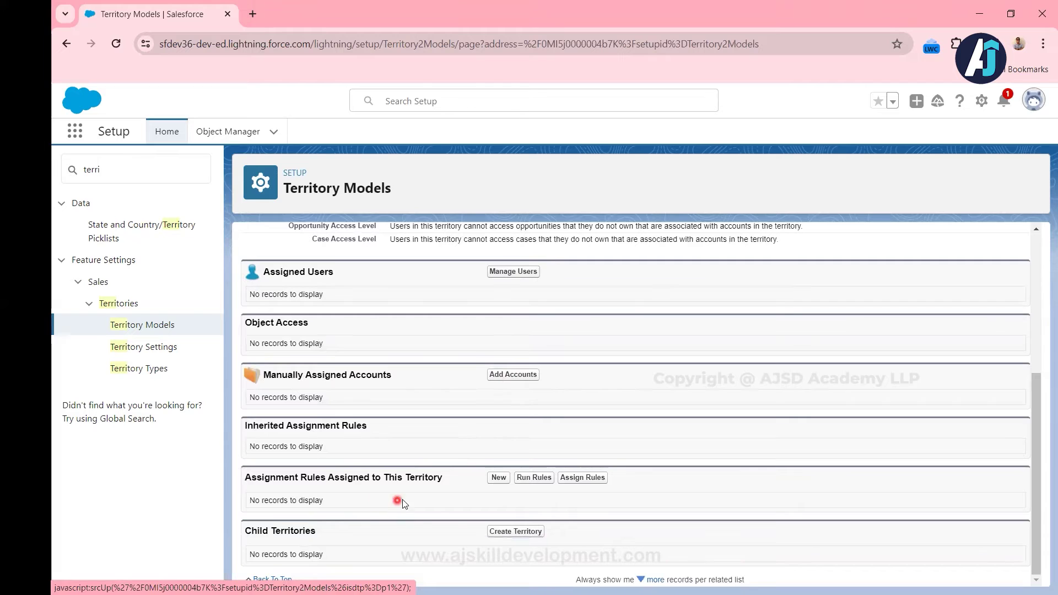
click(499, 478)
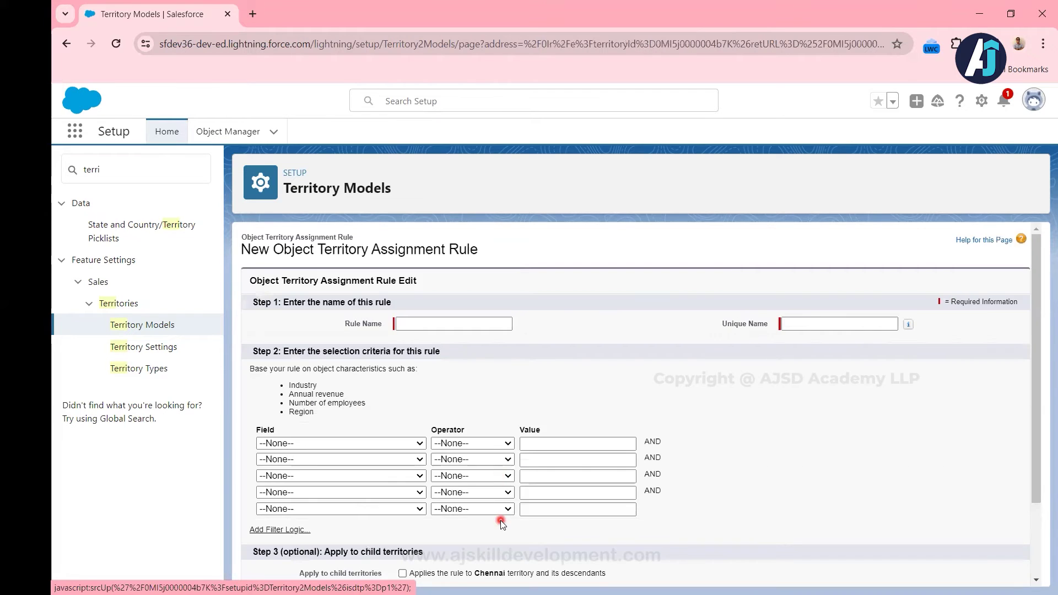
click(443, 324)
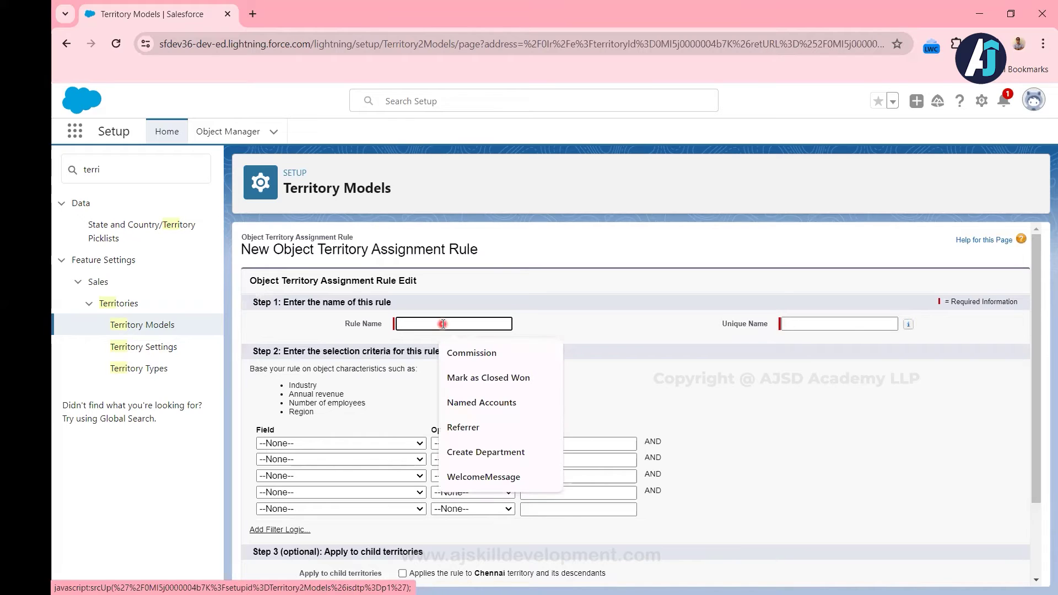
text(Chennai Territory Account F)
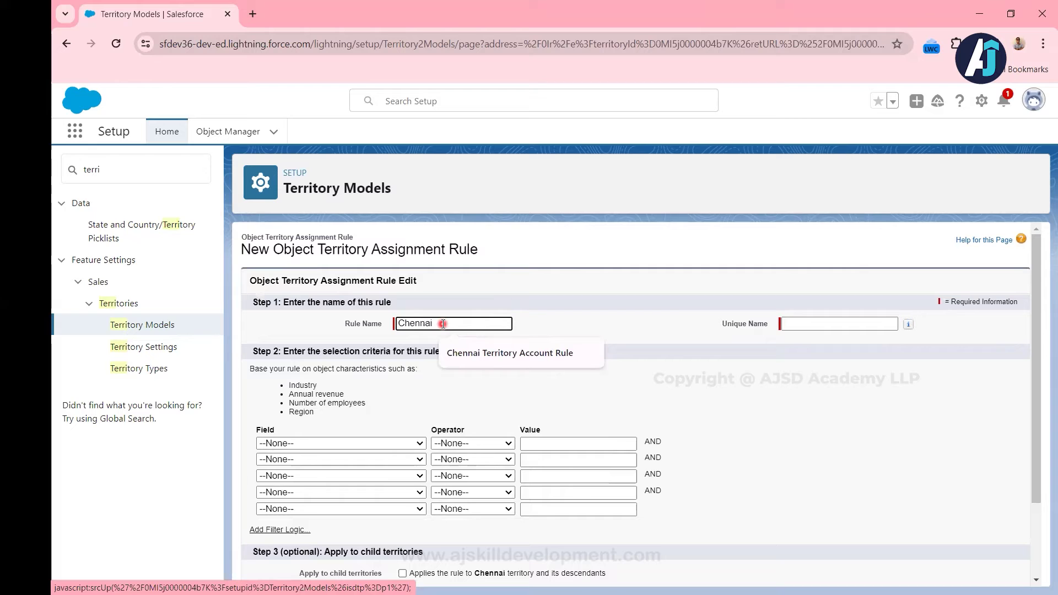
click(527, 358)
key(Tab)
key(Tab)
key(Tab)
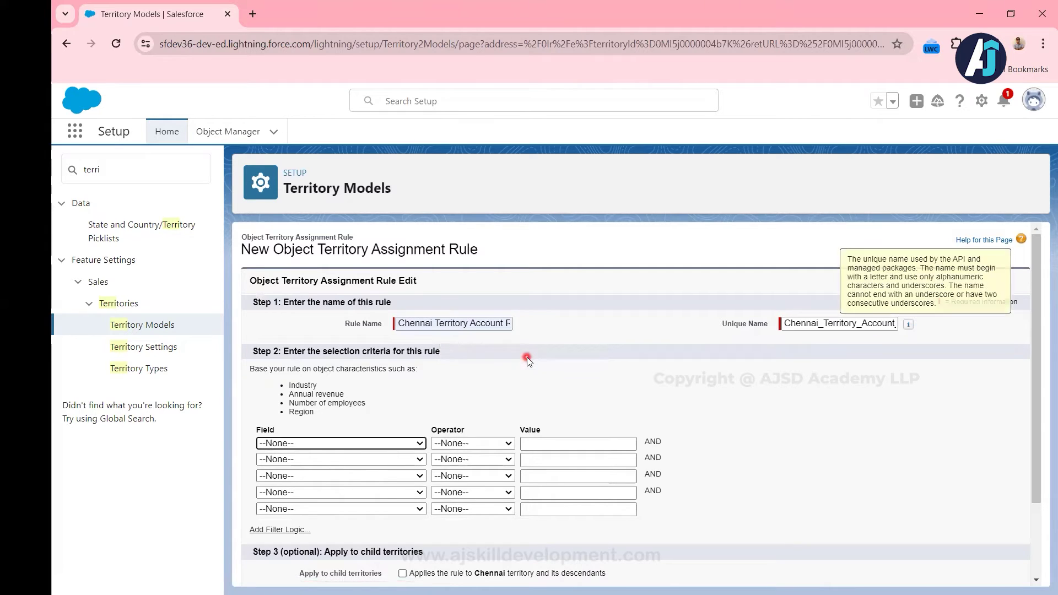
Set the rule's first selection criterion to Account: Billing City equals Chennai
click(387, 445)
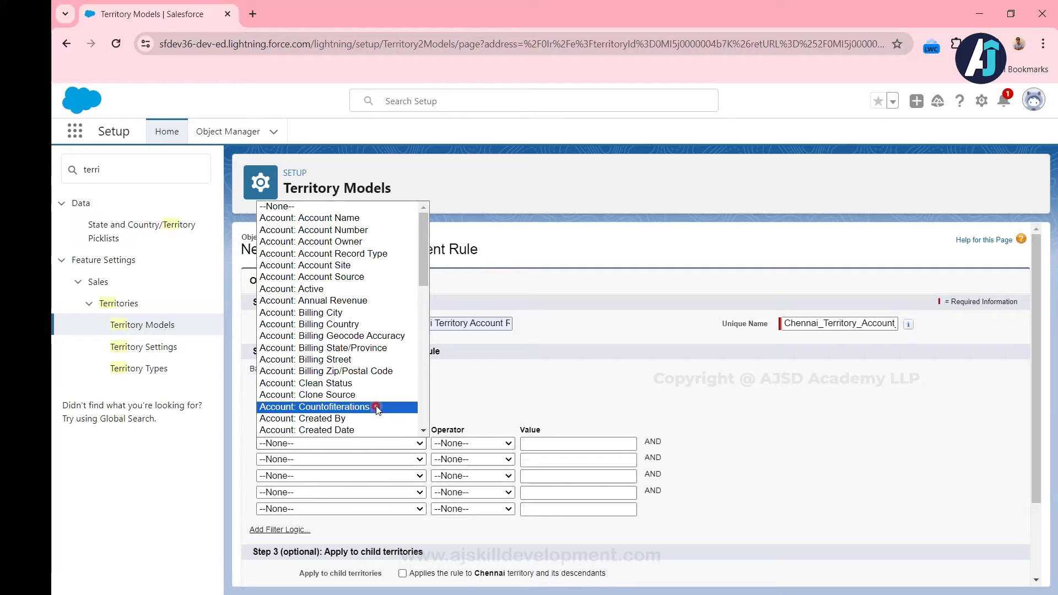
click(350, 313)
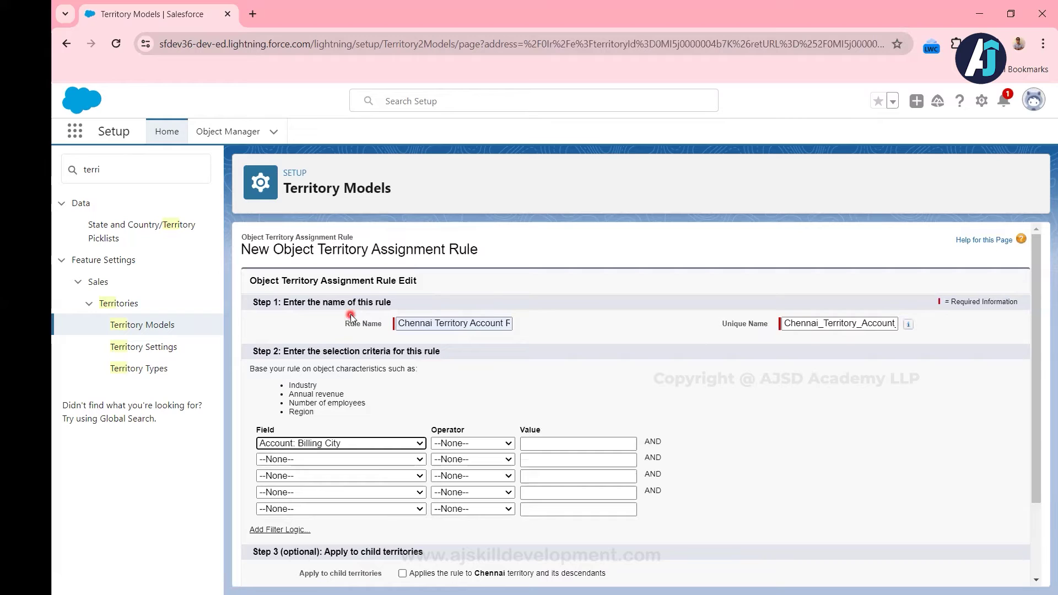
click(481, 445)
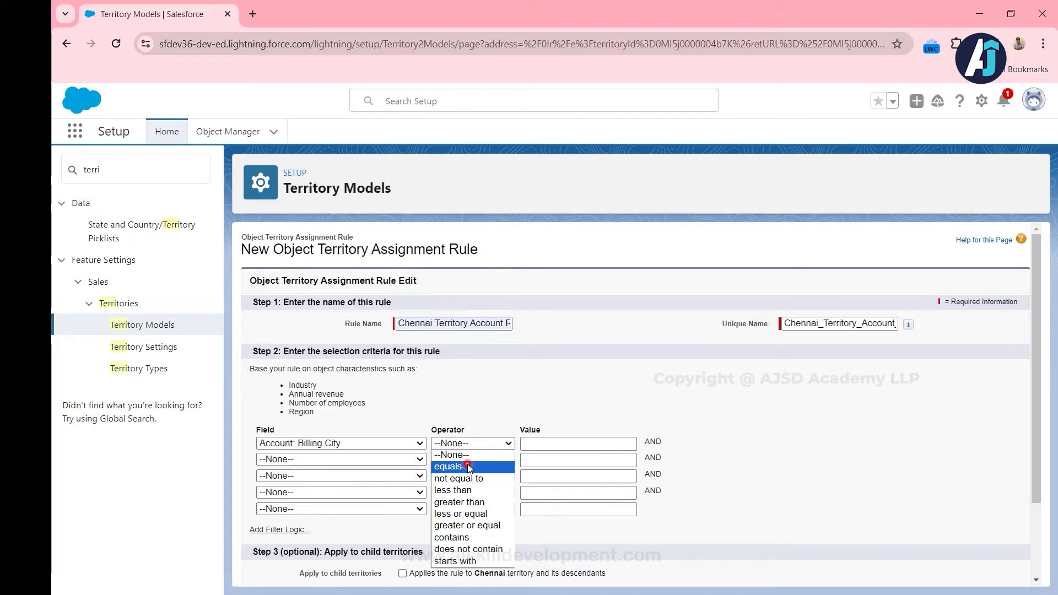
click(467, 466)
click(549, 446)
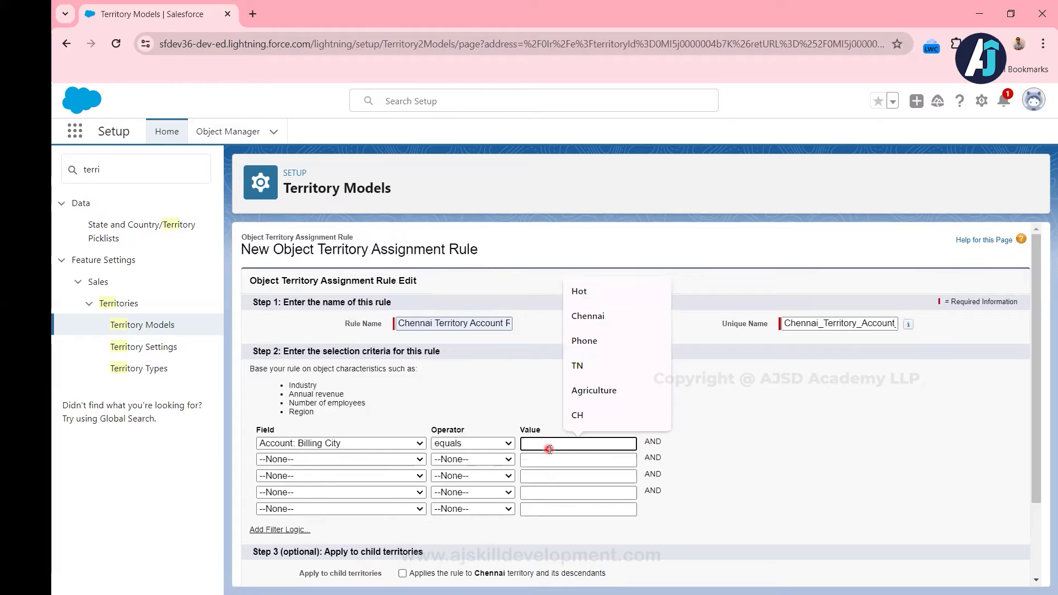
click(611, 317)
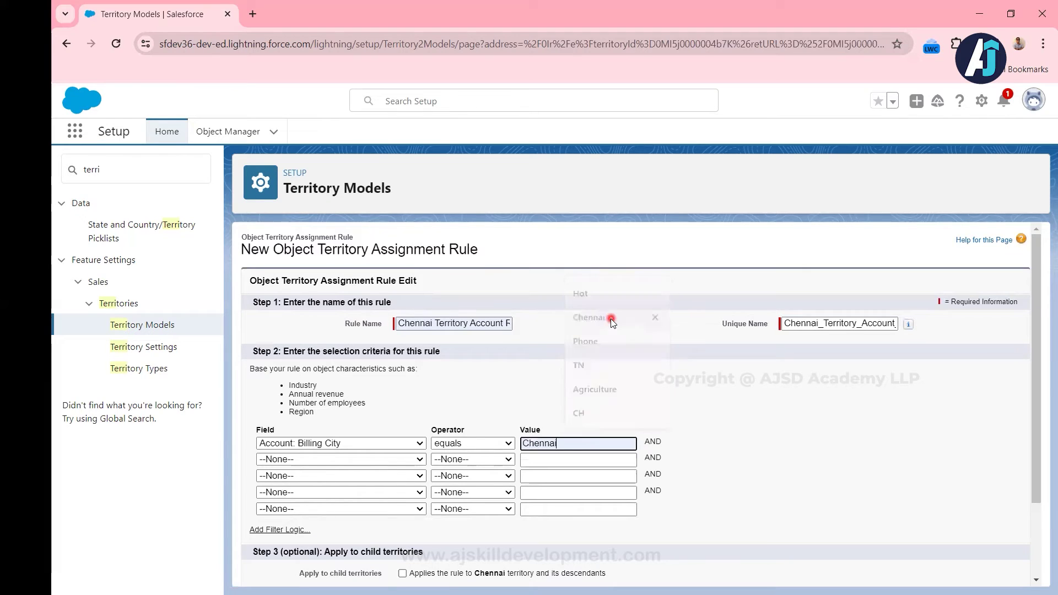
click(587, 363)
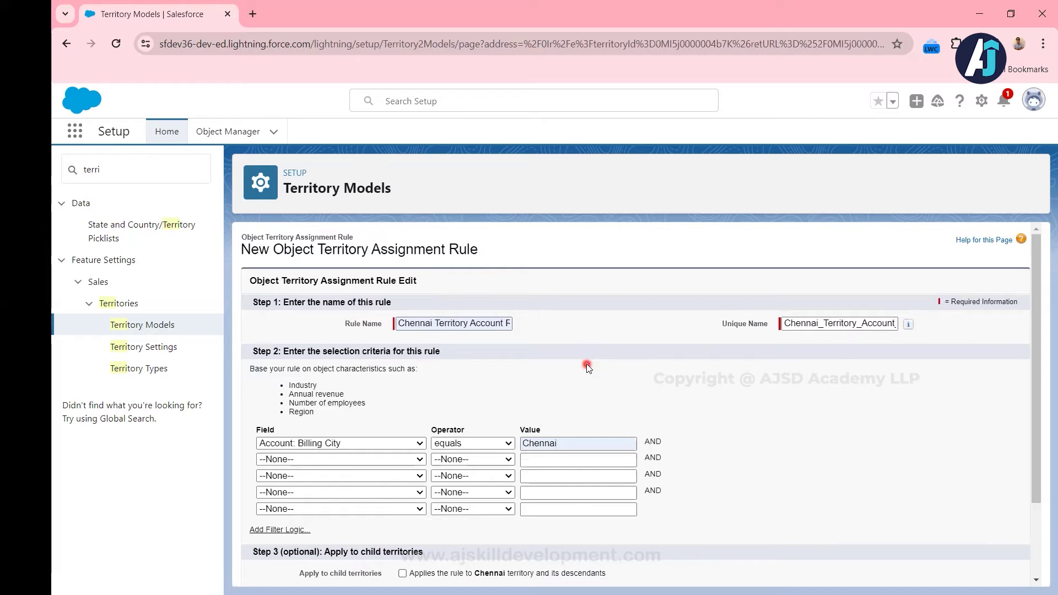
Set the assignment rule as active and save it
scroll(587, 364, down, 1)
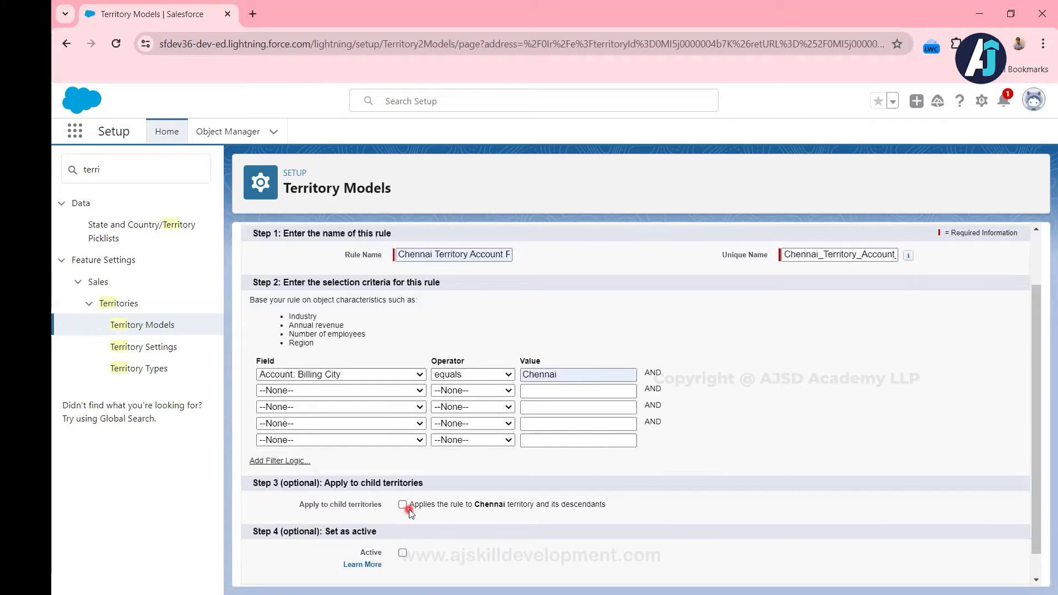
click(403, 554)
scroll(604, 475, down, 1)
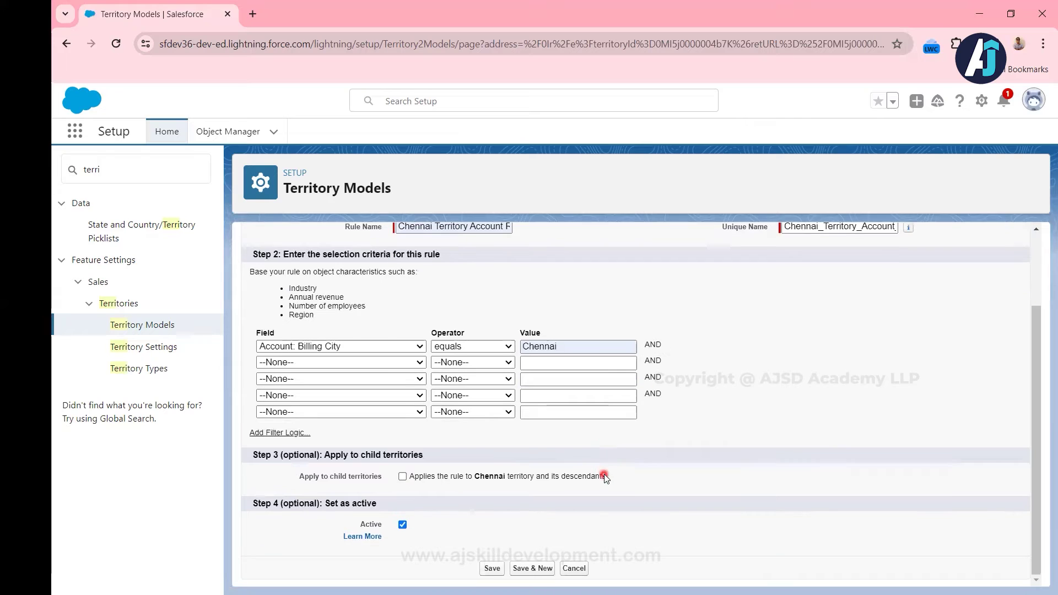
click(492, 569)
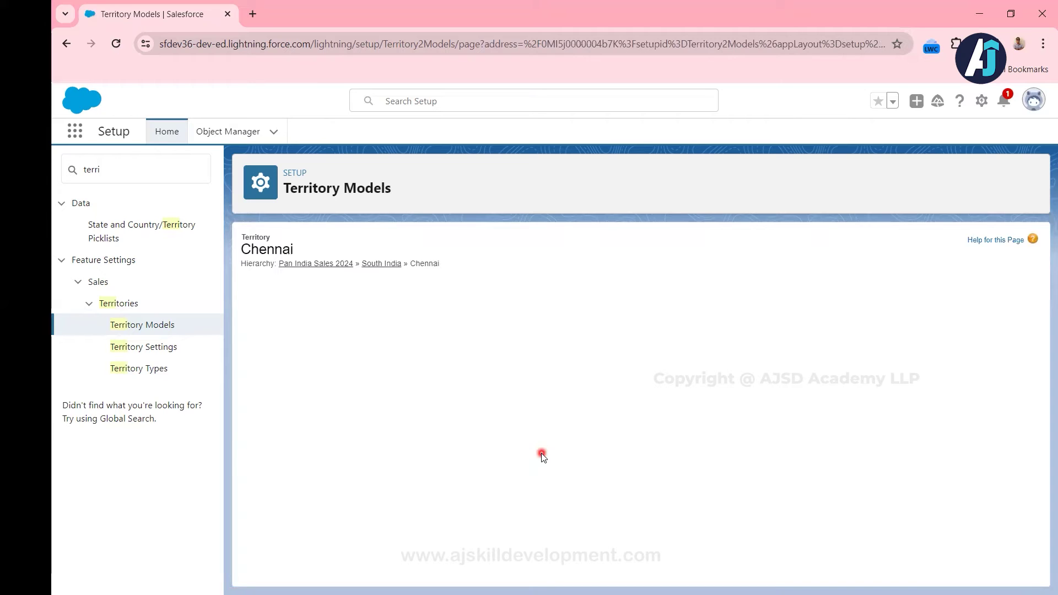
Examine the all-accounts and subset options for running the Chennai territory's assignment rules, and leave without running them
scroll(578, 439, down, 3)
scroll(578, 438, down, 3)
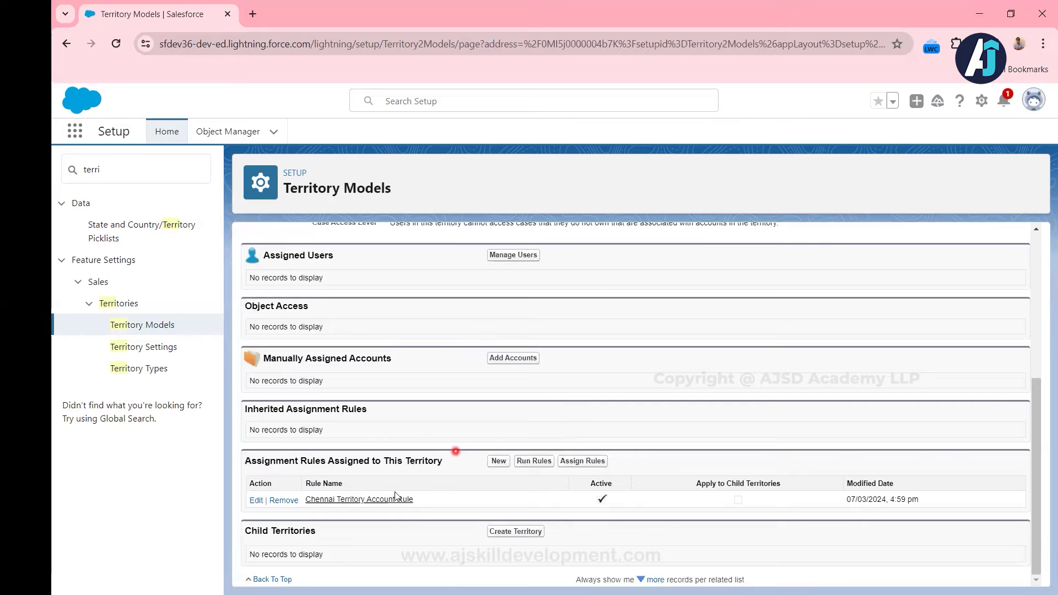
click(530, 461)
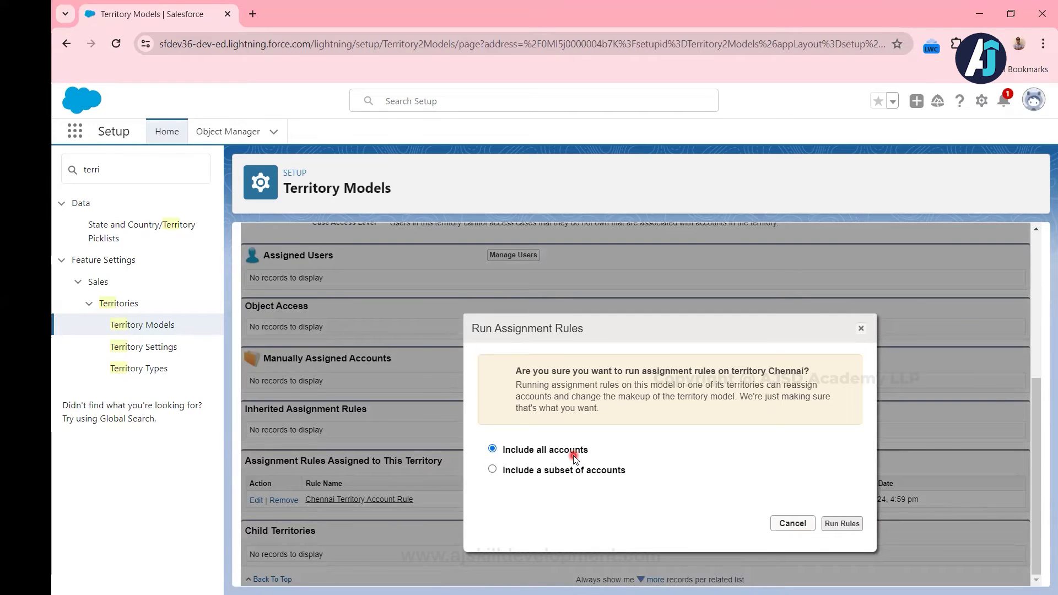
click(574, 473)
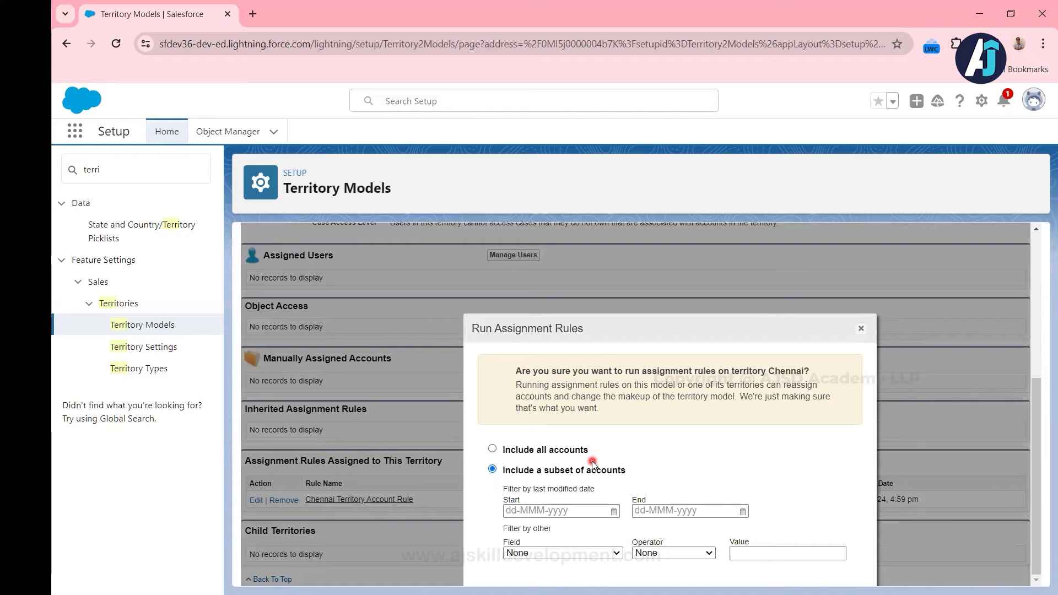
click(531, 452)
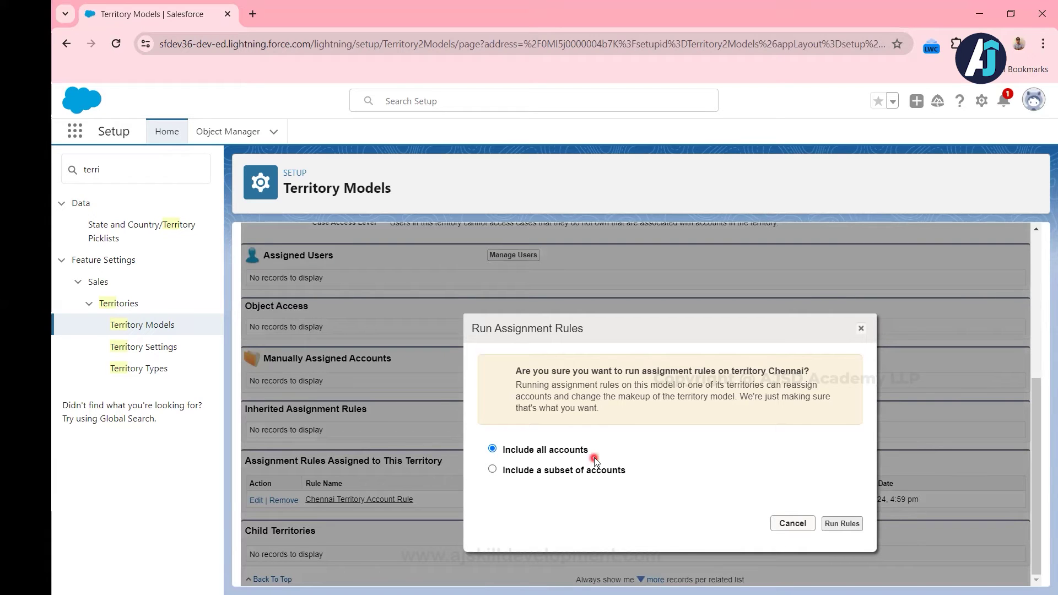
click(783, 523)
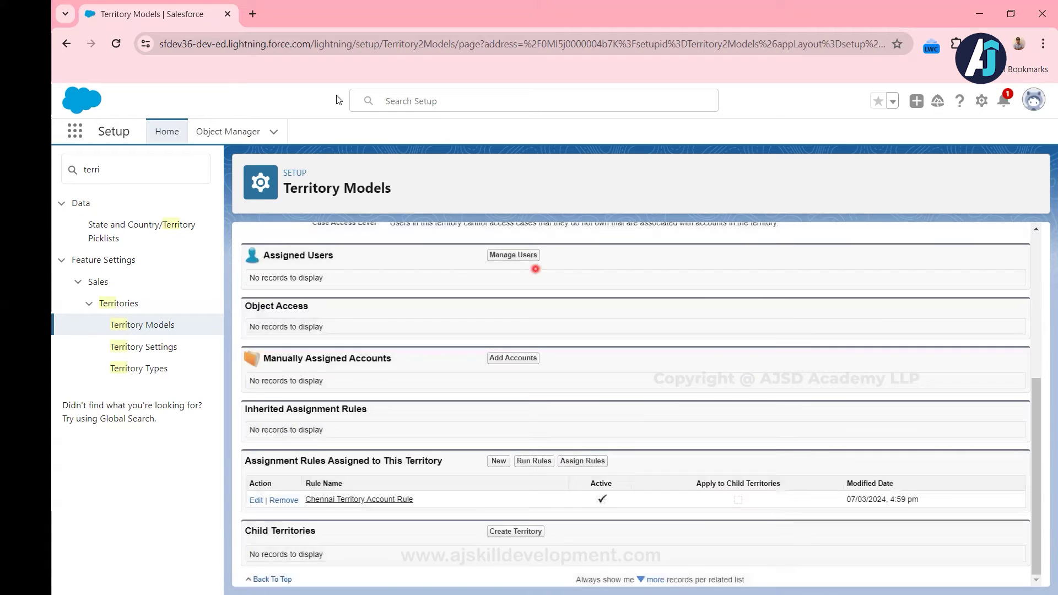
Find the ABC Industries app and open it in a new browser tab
click(76, 133)
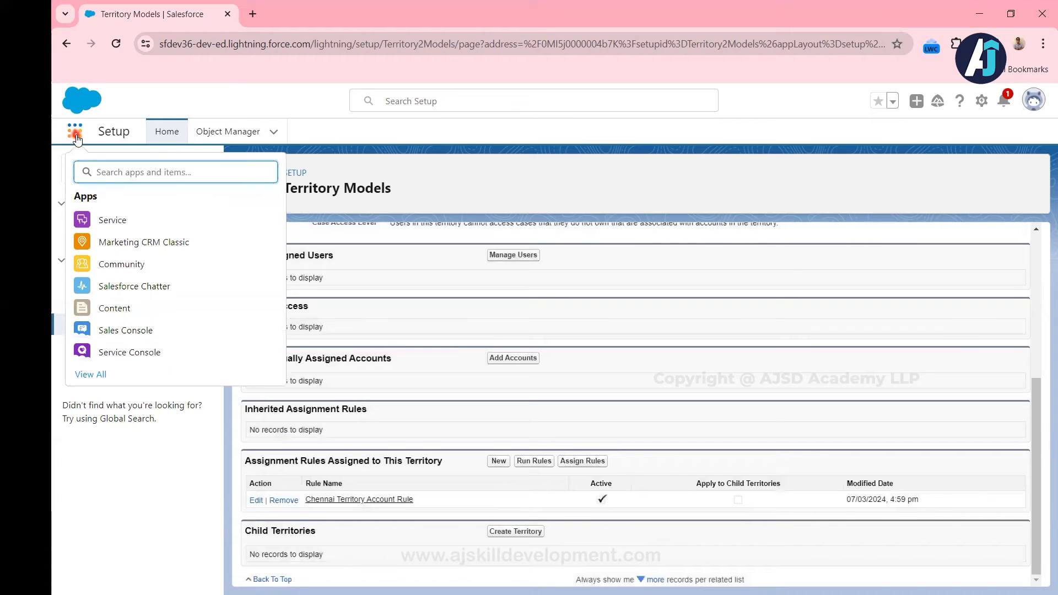
text(abc)
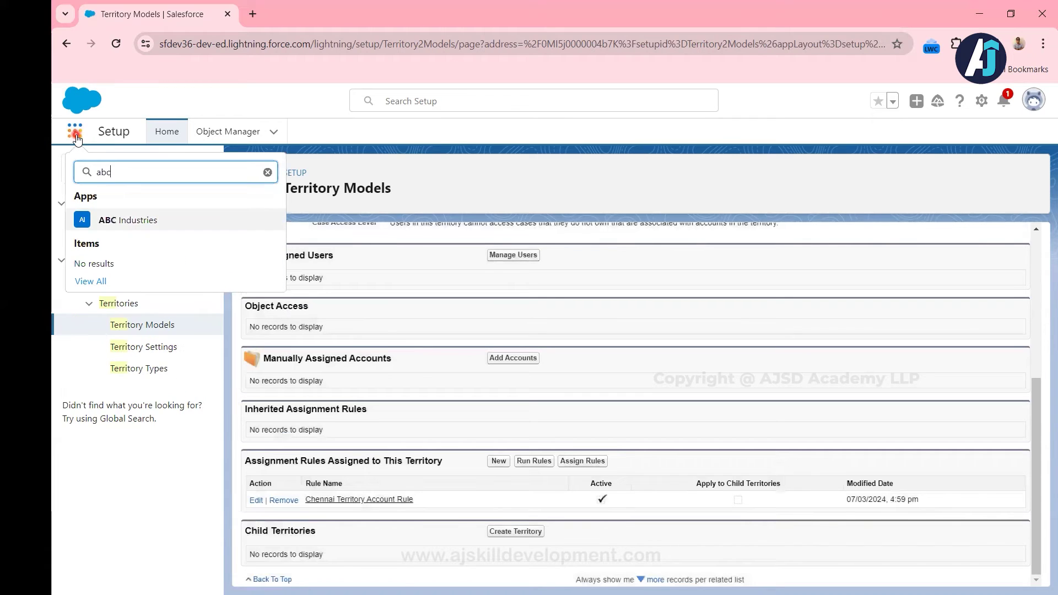
right_click(120, 219)
click(140, 231)
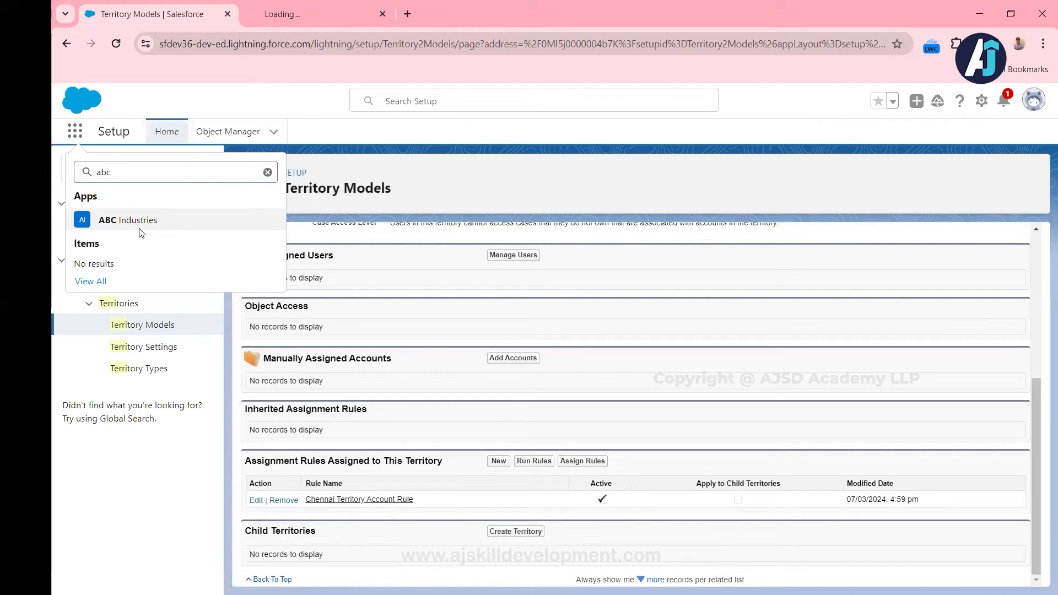
click(293, 12)
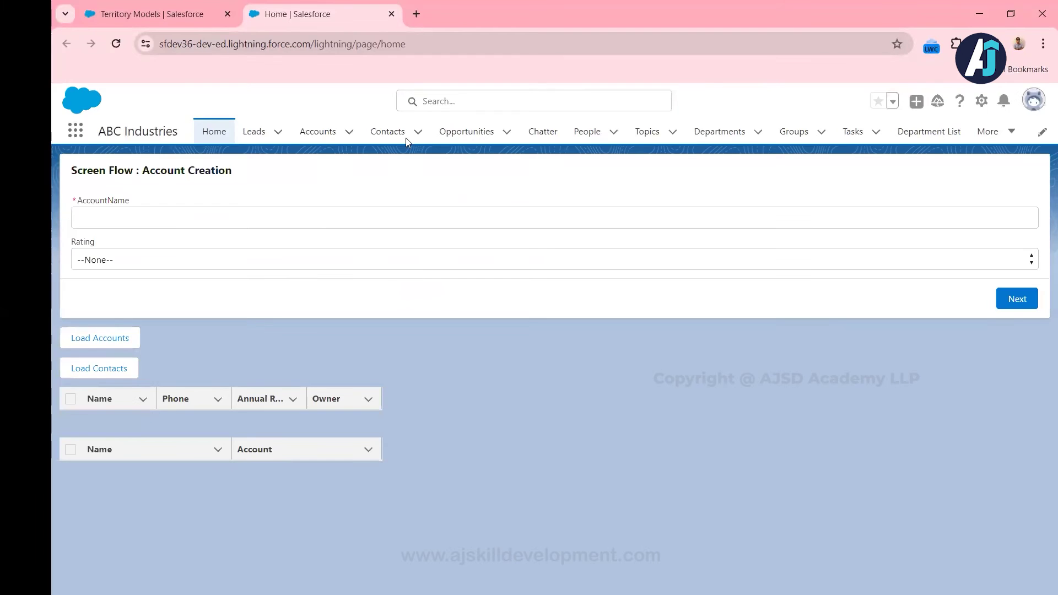
Start a new account with the Individual record type and name it Demo Territory Account
click(334, 135)
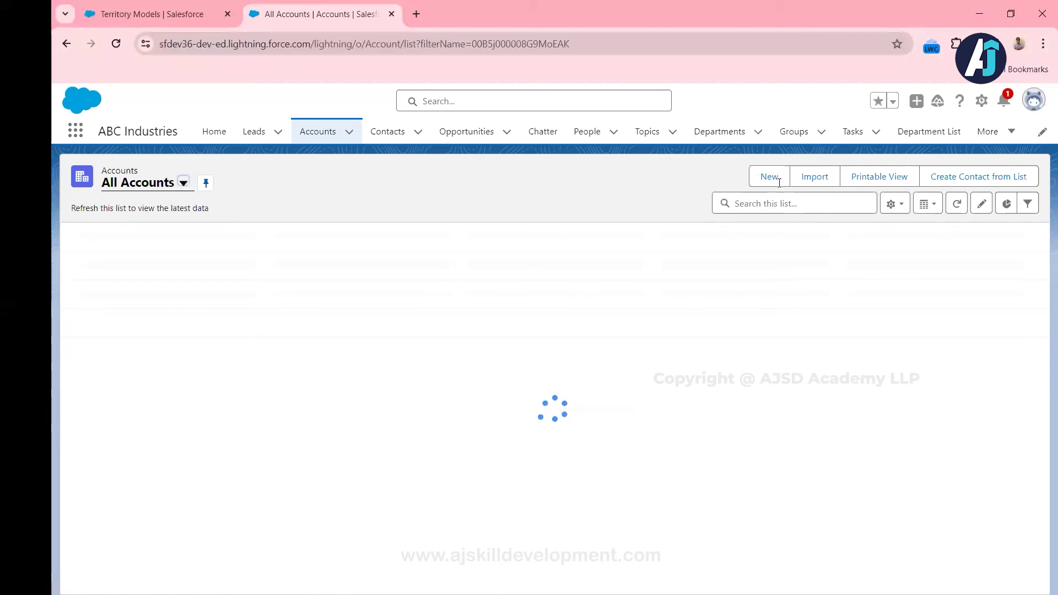
click(768, 182)
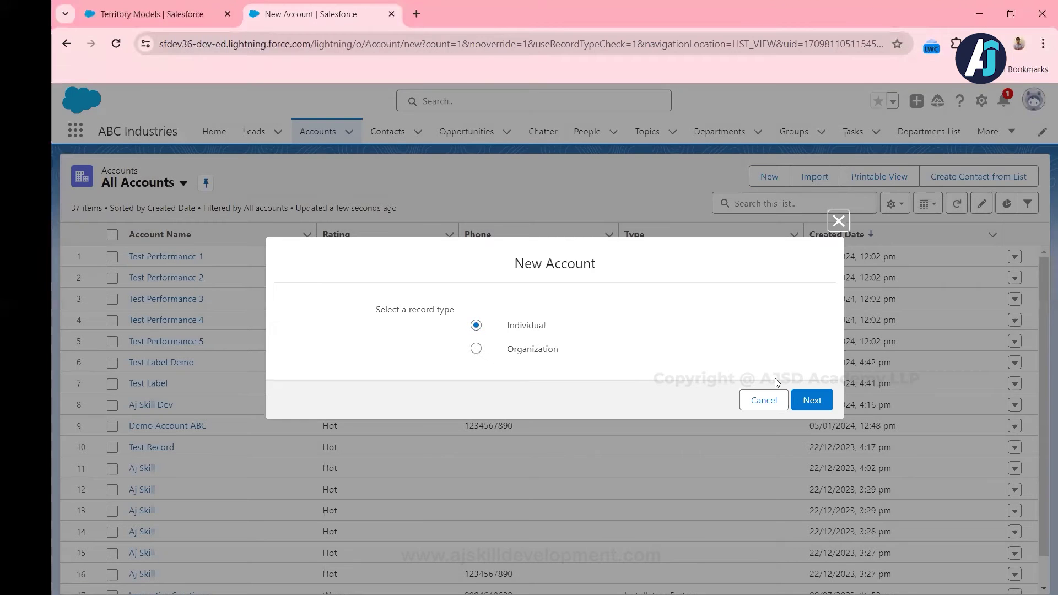
click(808, 400)
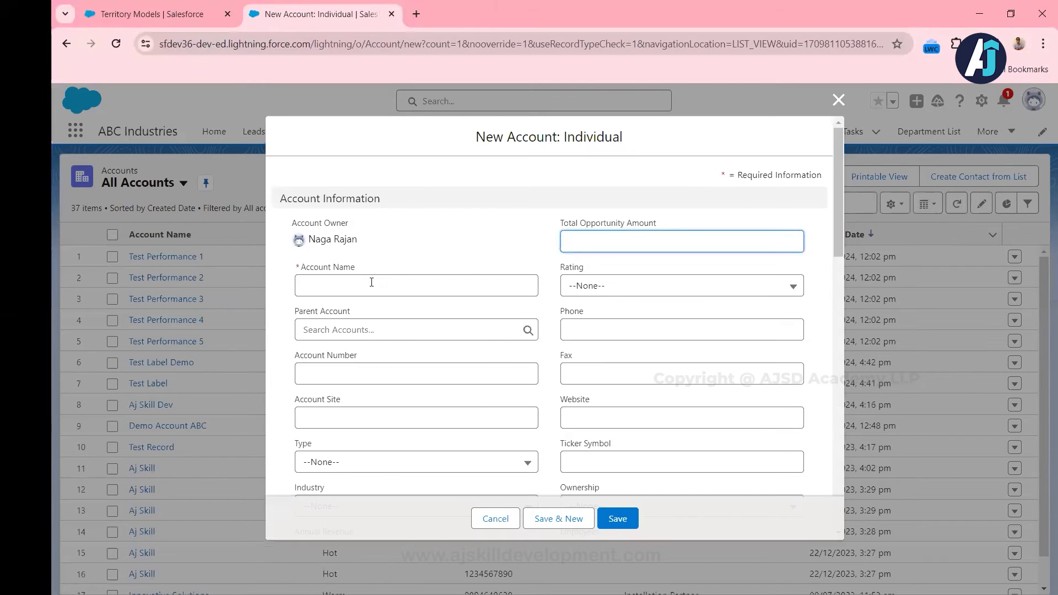
click(371, 282)
text(De)
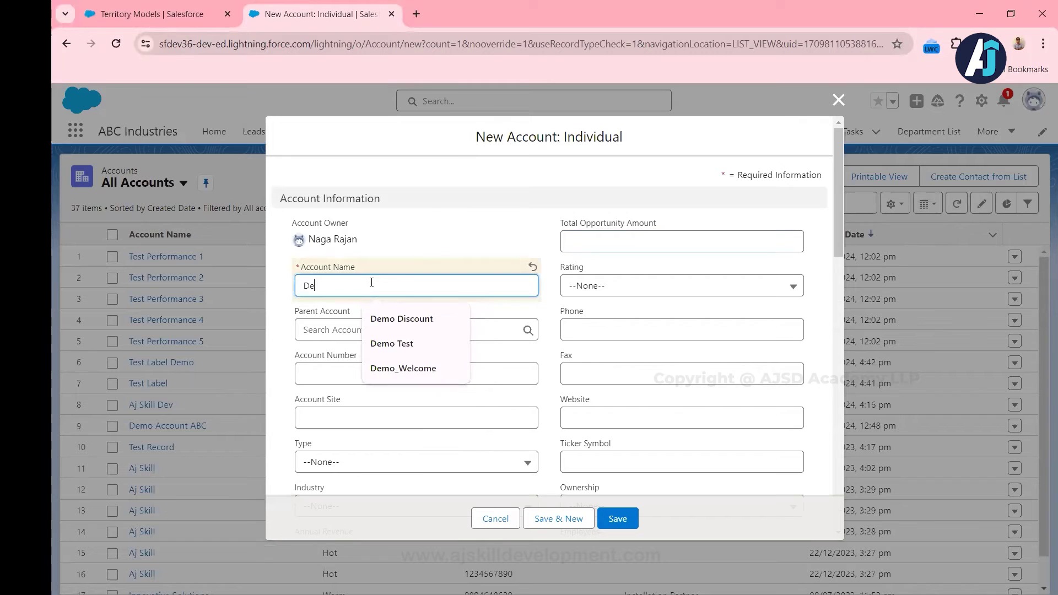
text(mo Territory)
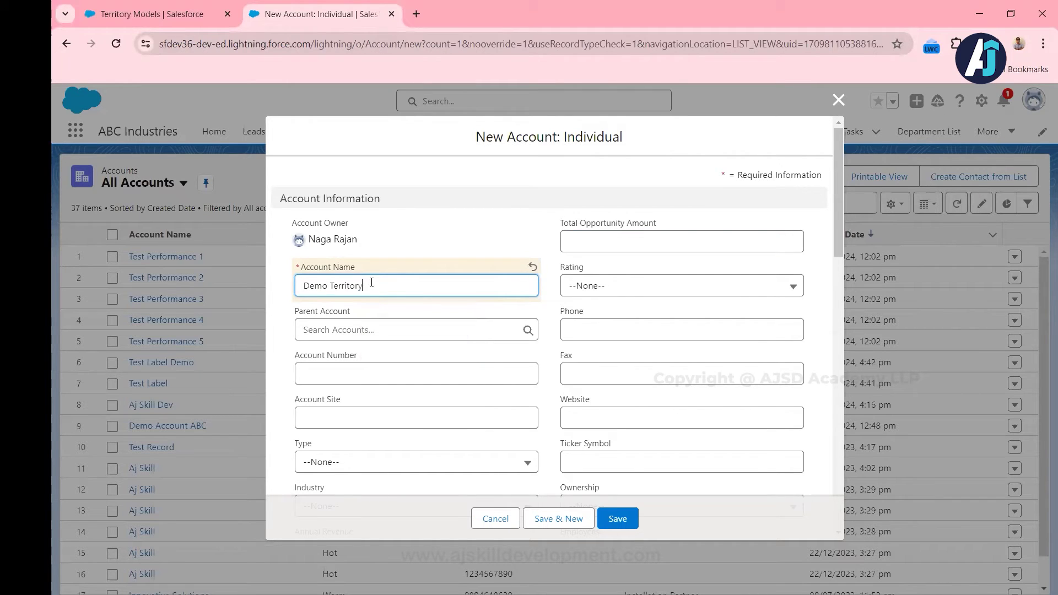
text( Account)
key(Tab)
key(Tab)
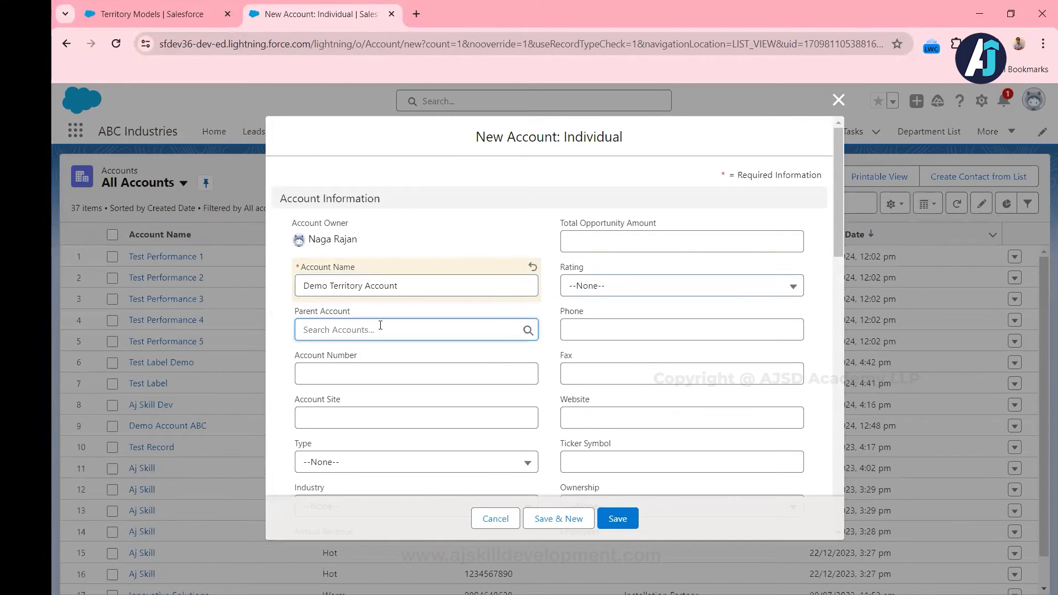
Set the new account's Billing City to Chennai and save the account
scroll(379, 326, down, 8)
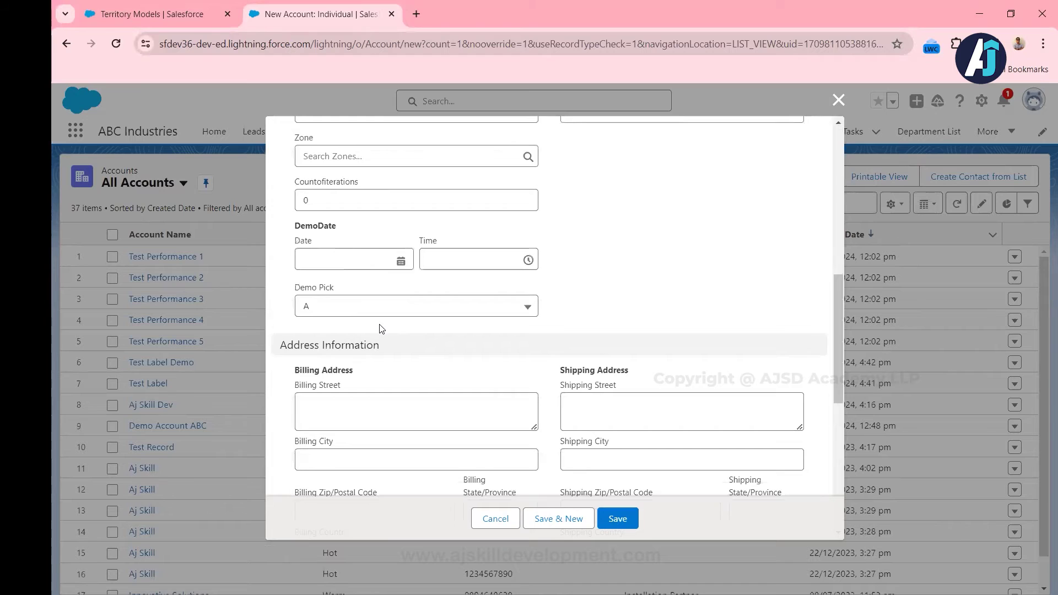
scroll(380, 326, down, 3)
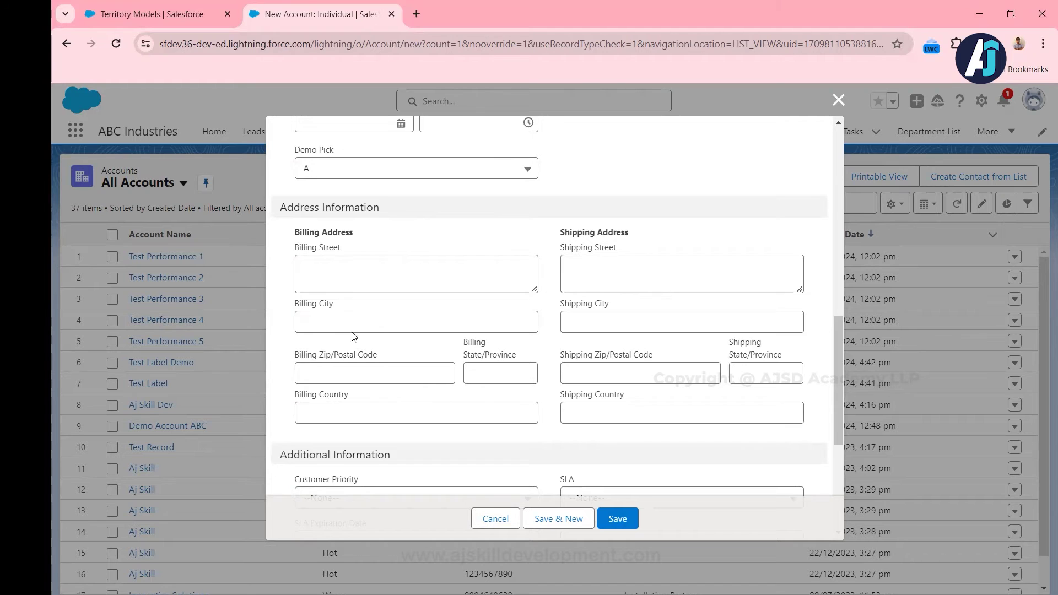
click(344, 316)
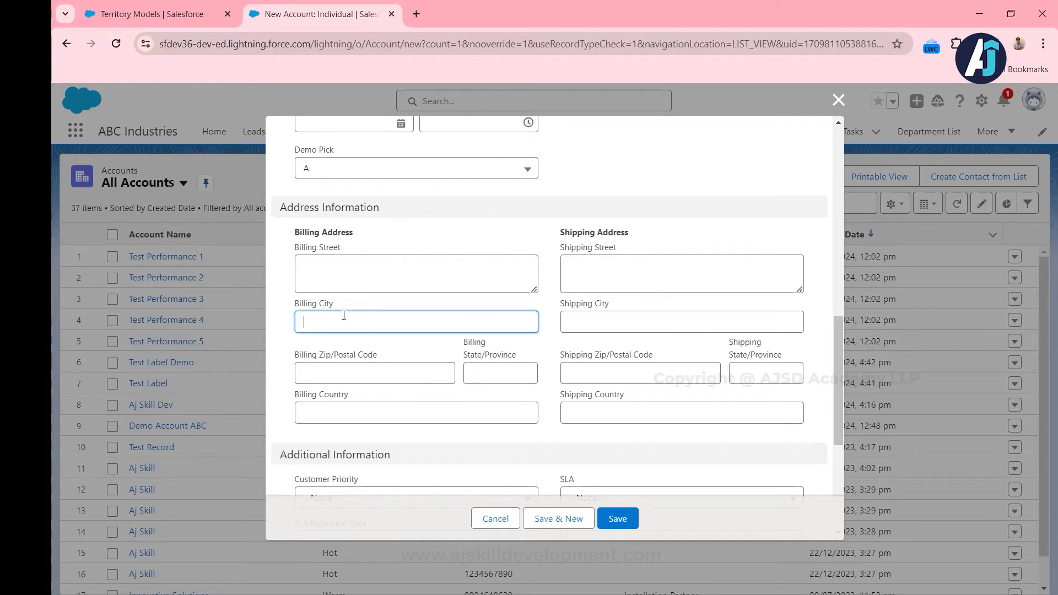
text(Chennai)
key(Tab)
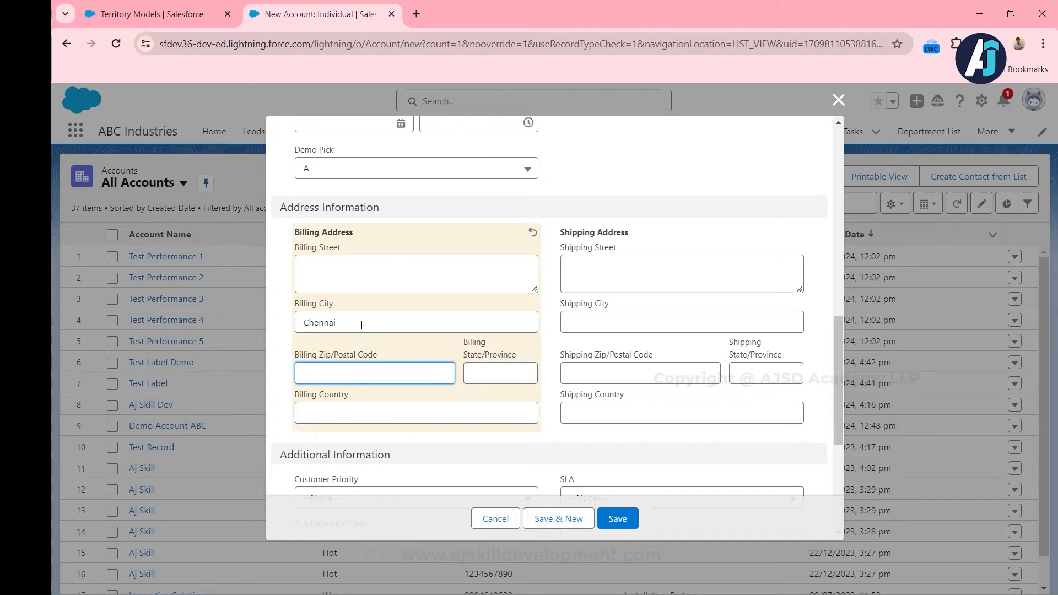
click(620, 519)
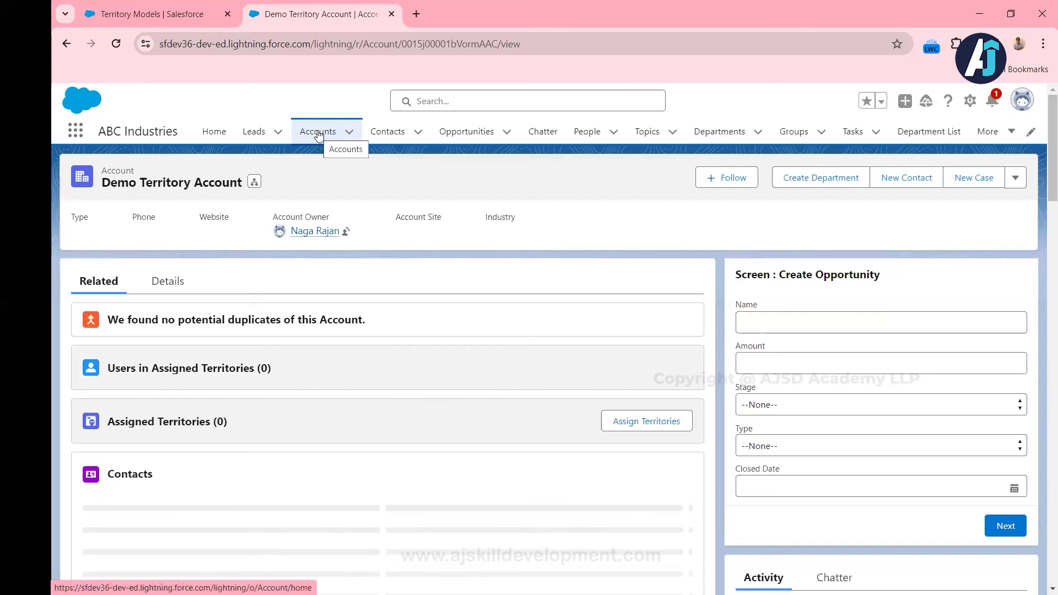
Return to the Chennai territory in Setup, dismiss the app search, and view the accounts assigned to the territory
click(181, 14)
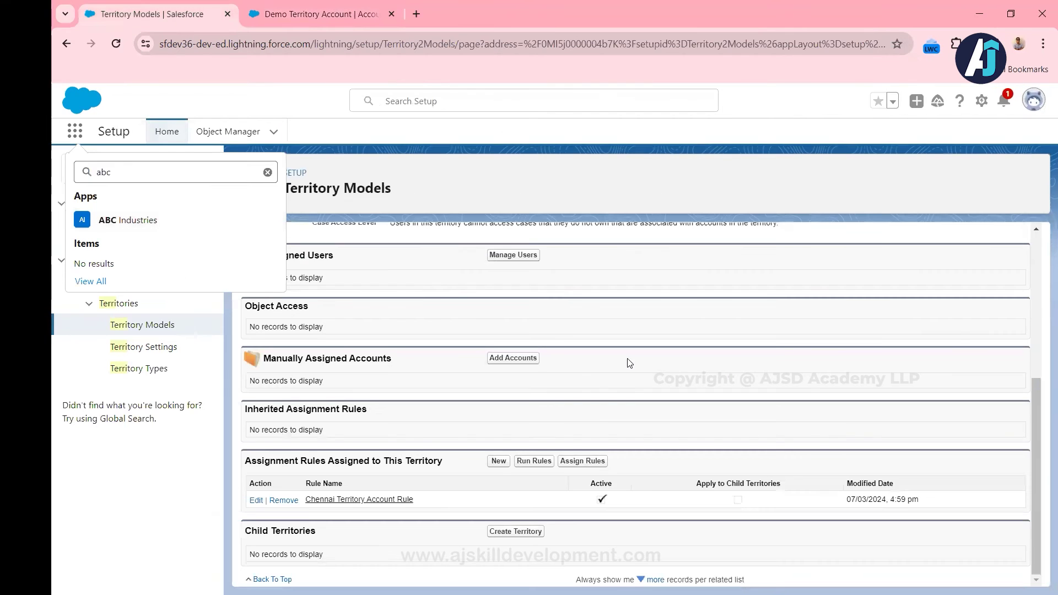
click(268, 172)
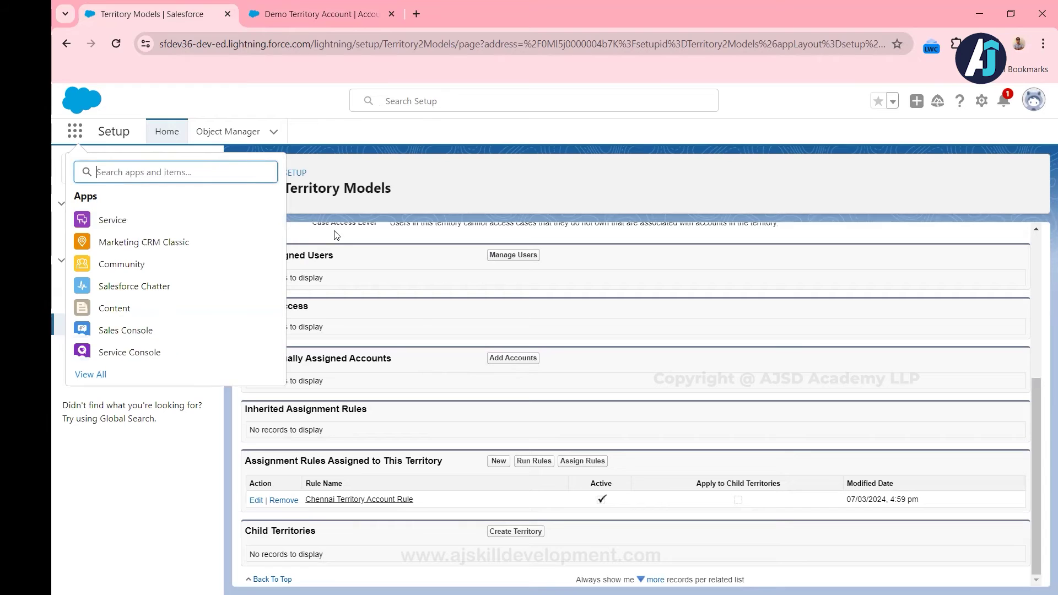
click(645, 292)
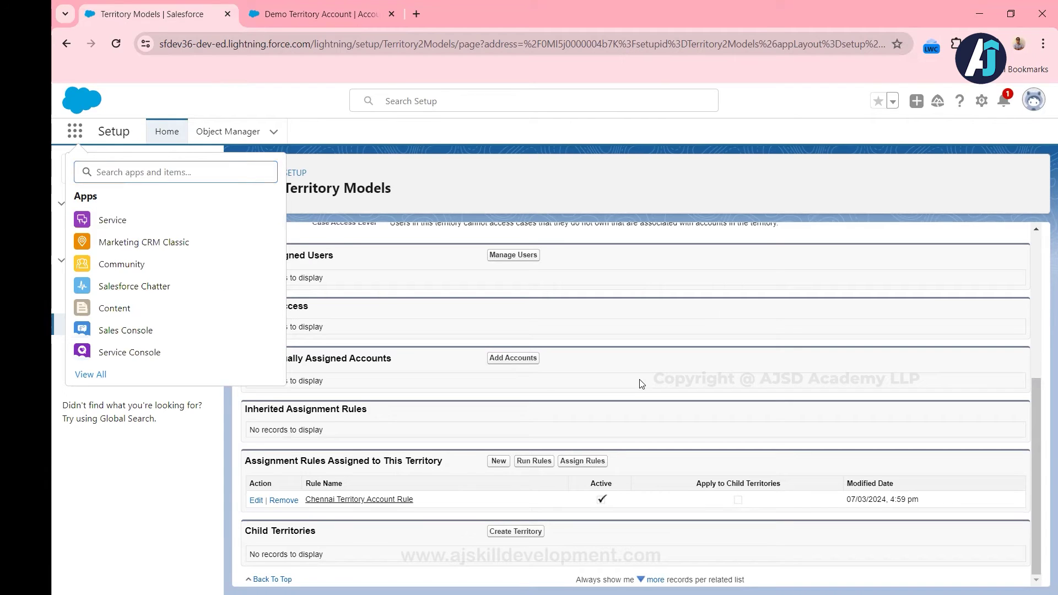
key(Escape)
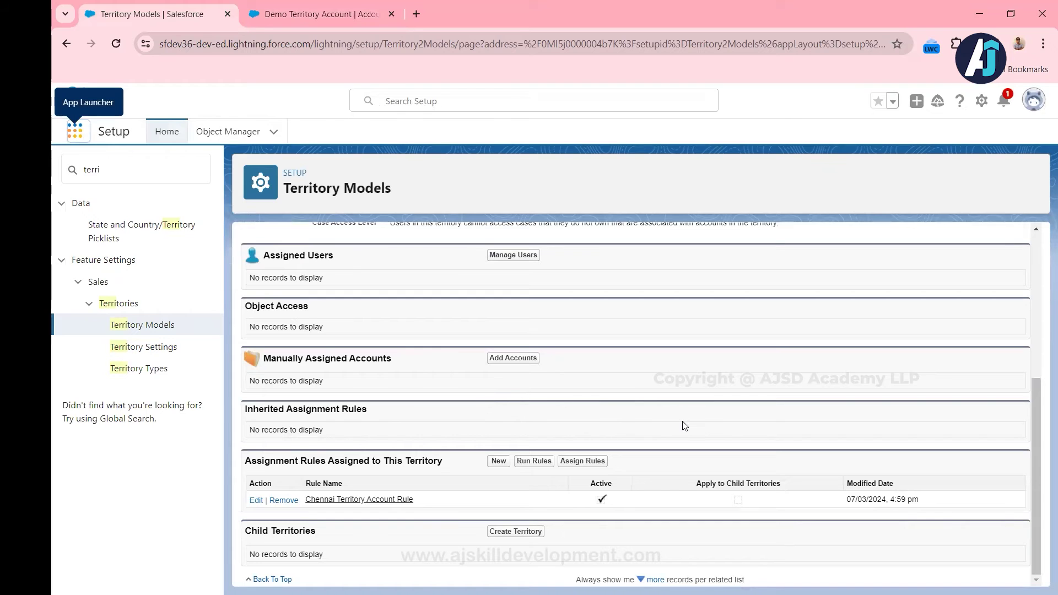
scroll(684, 425, up, 5)
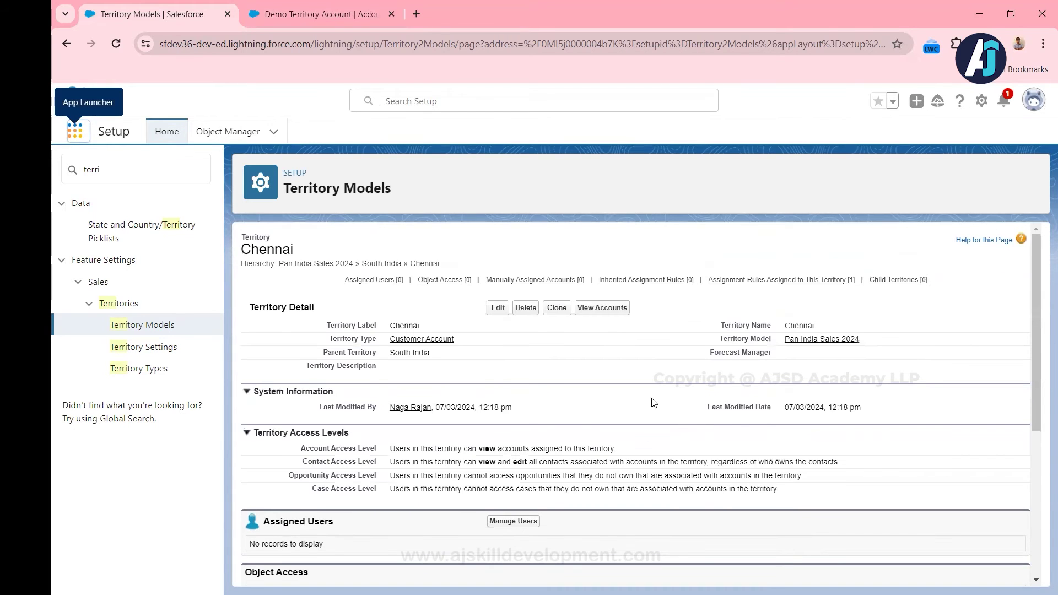
click(616, 311)
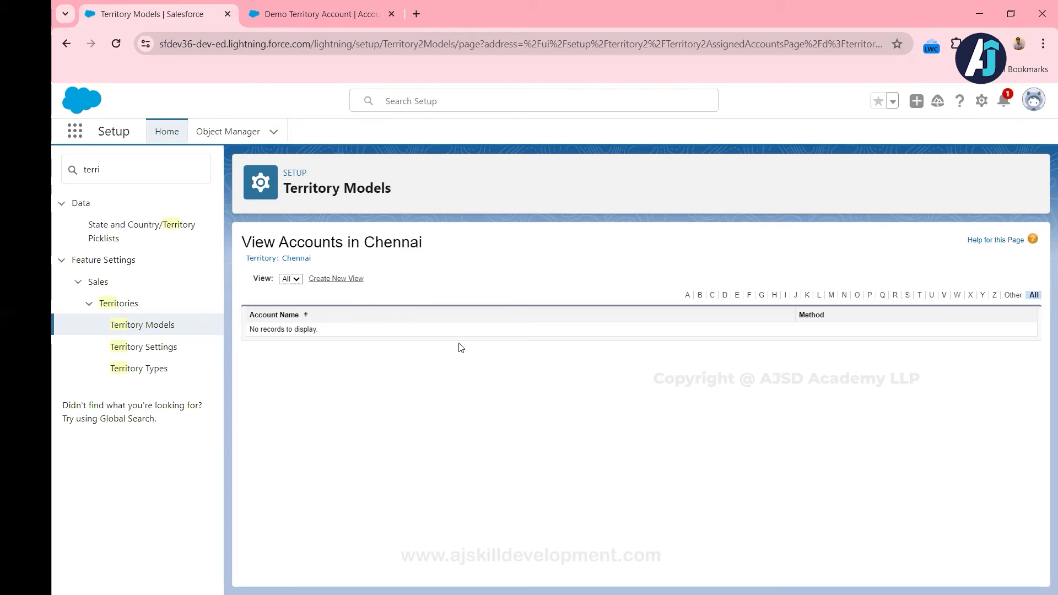
Run the Chennai territory's assignment rules with all accounts included, and view the territory's accounts again
click(297, 259)
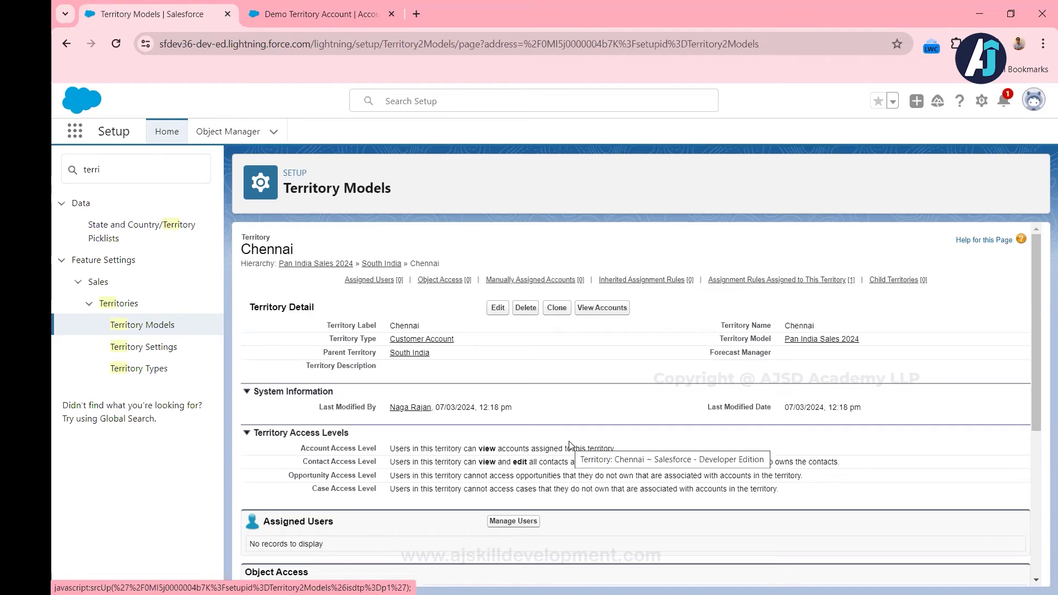
scroll(570, 443, down, 5)
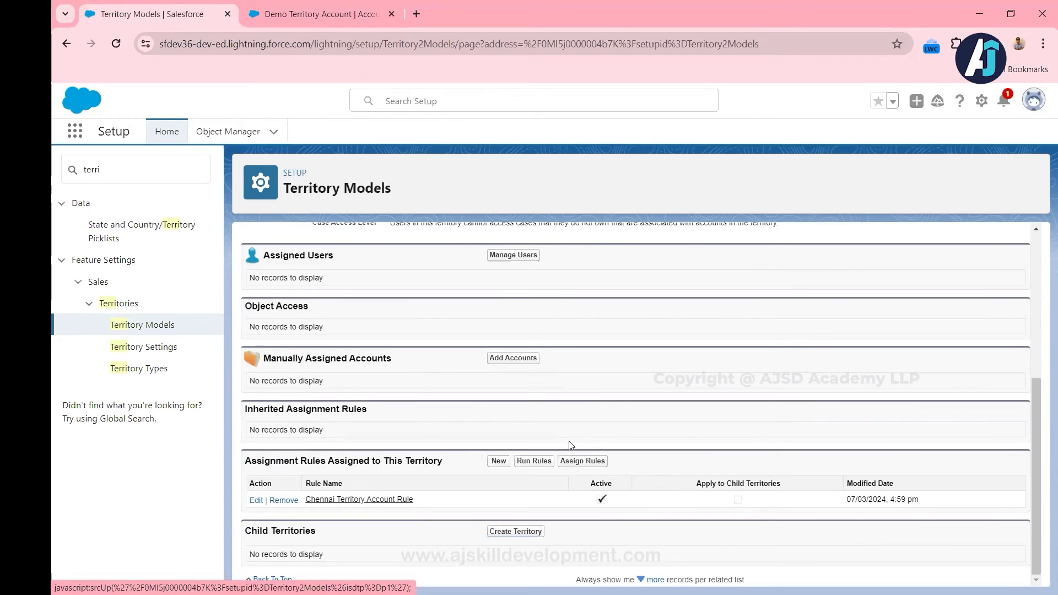
click(534, 462)
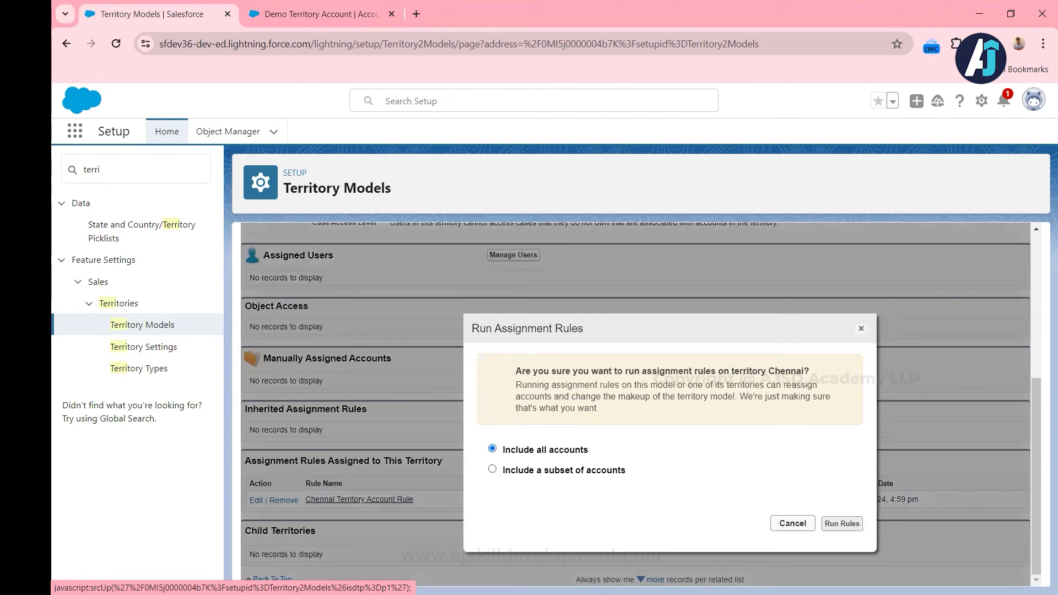
click(838, 523)
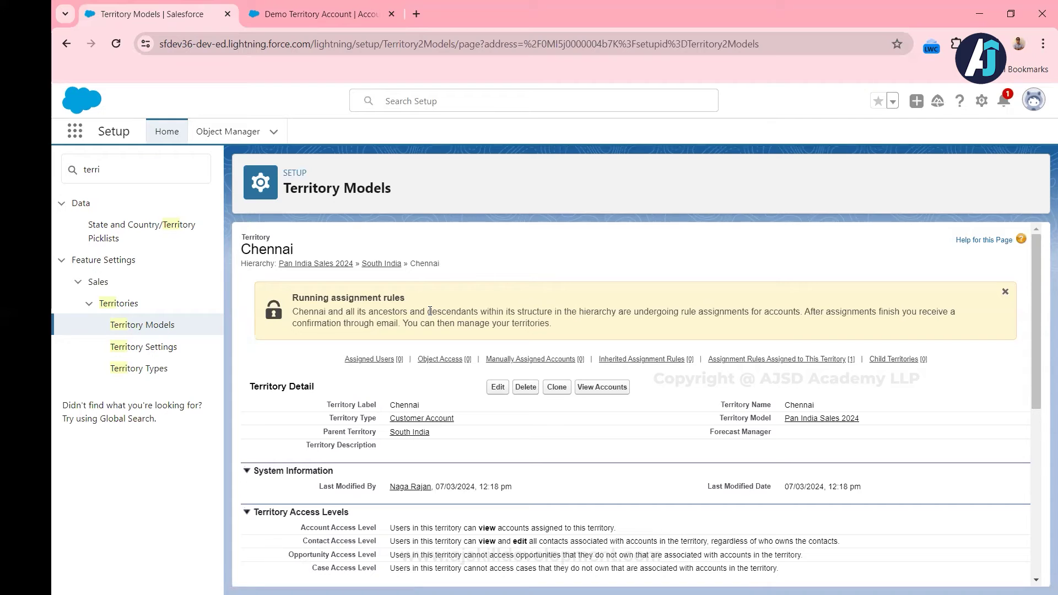
click(609, 393)
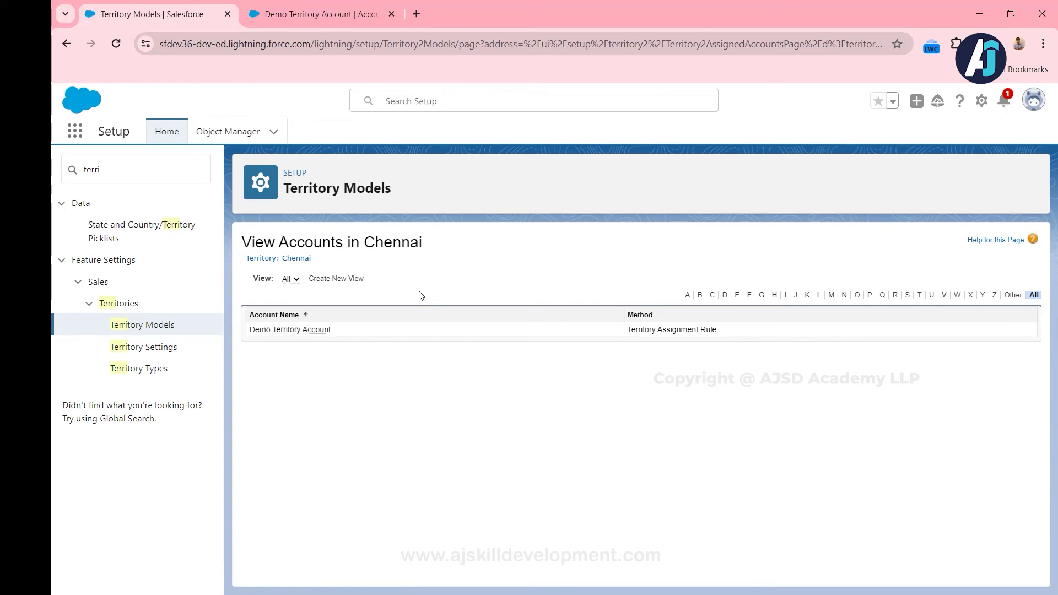
Check the Users in Assigned Territories and Assigned Territories related lists on the Demo Territory Account record
click(326, 14)
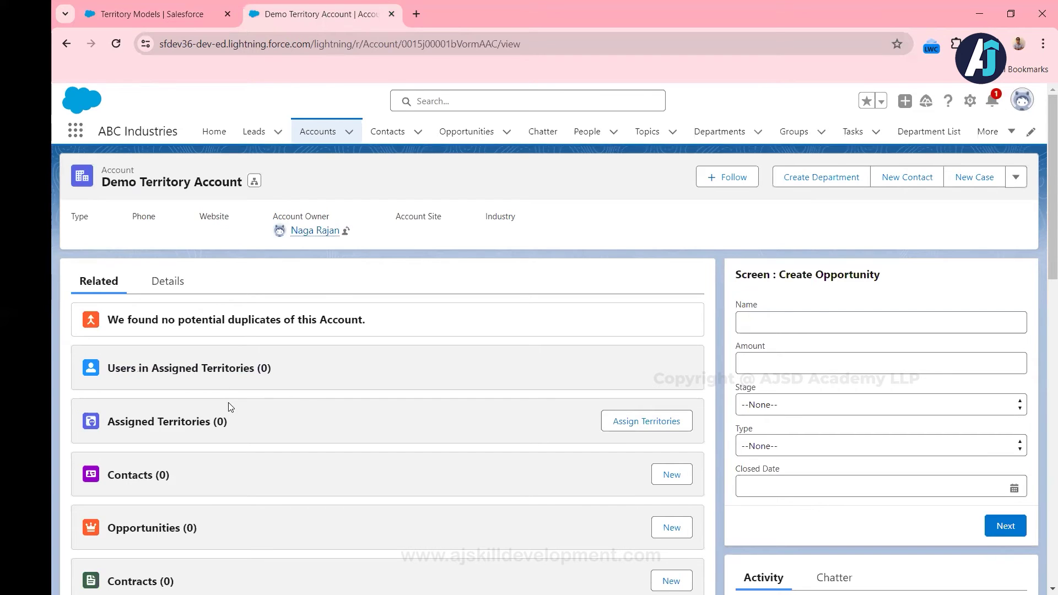
scroll(231, 407, down, 1)
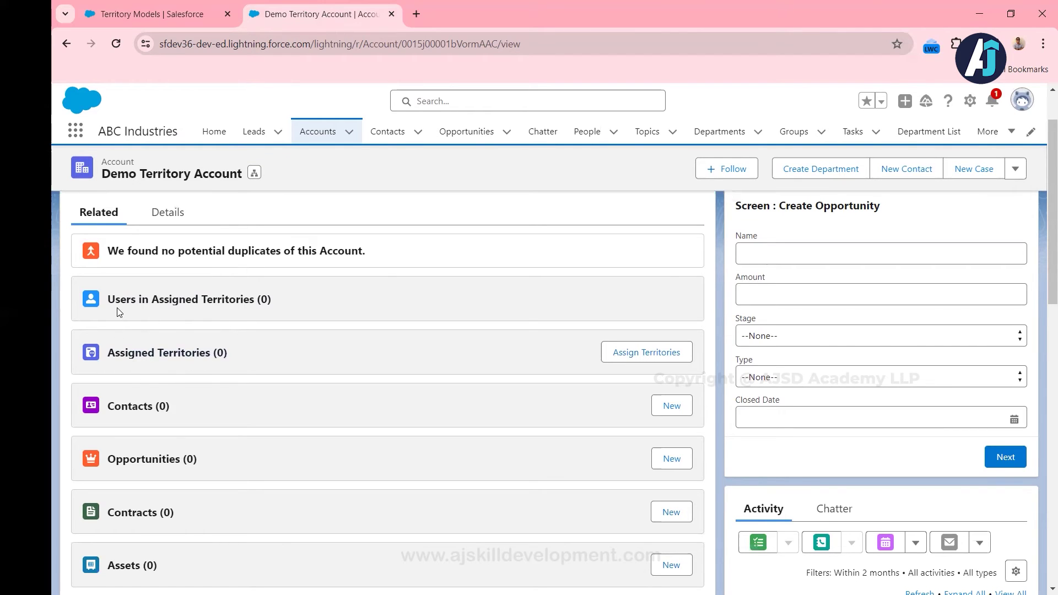
scroll(256, 317, up, 1)
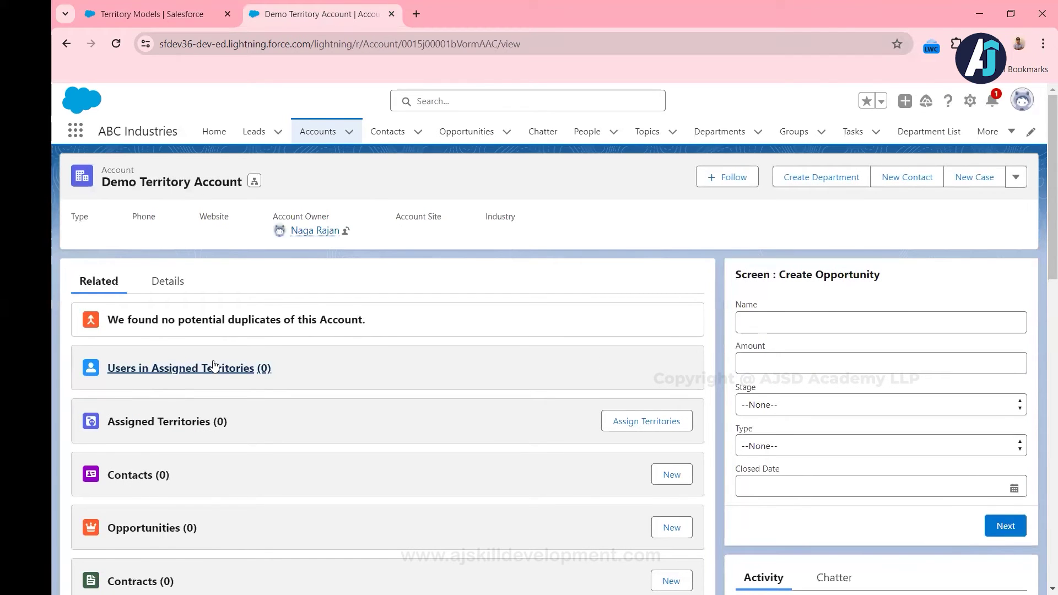
Open the Account object's setup in a new browser tab and bring up the page layout named Account Layout
click(970, 103)
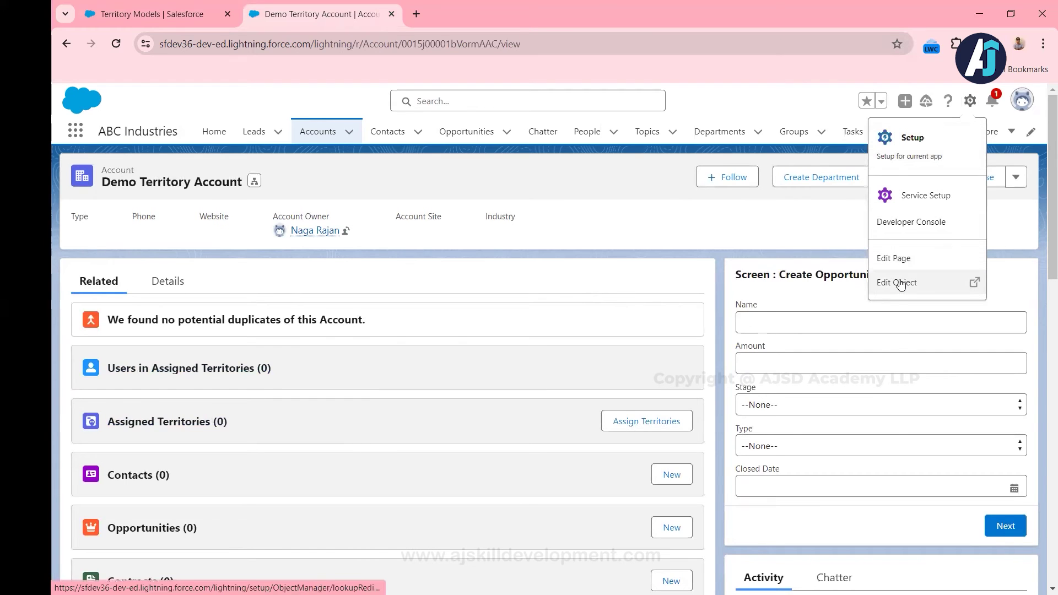
click(771, 296)
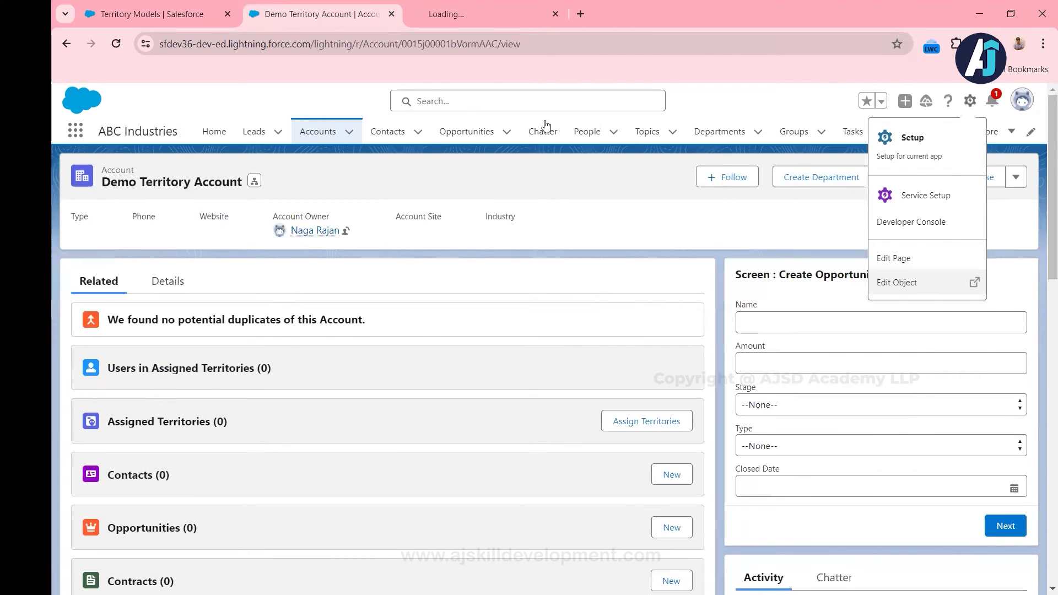
click(489, 18)
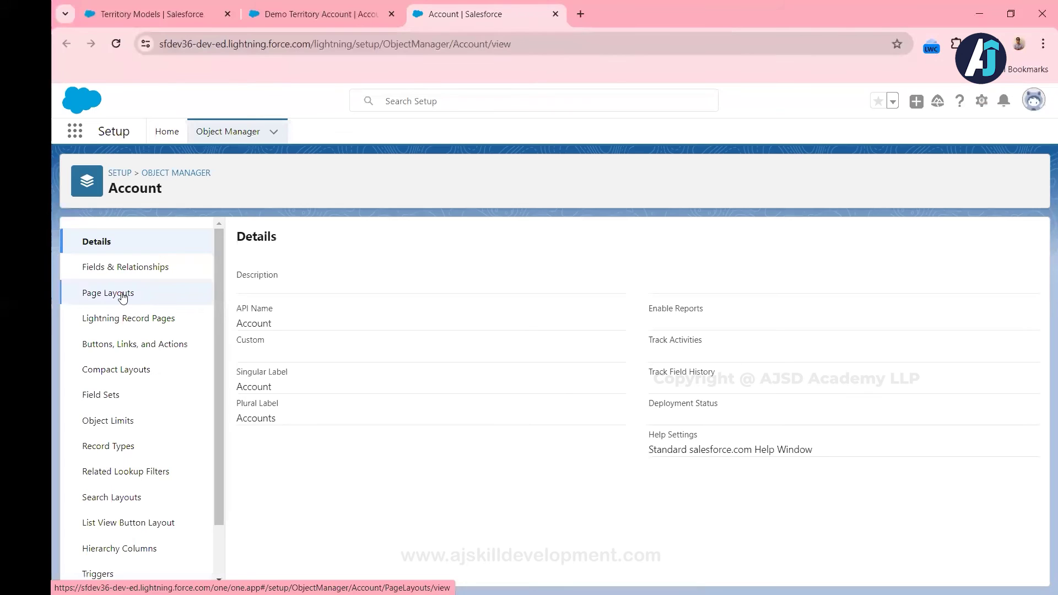
click(122, 295)
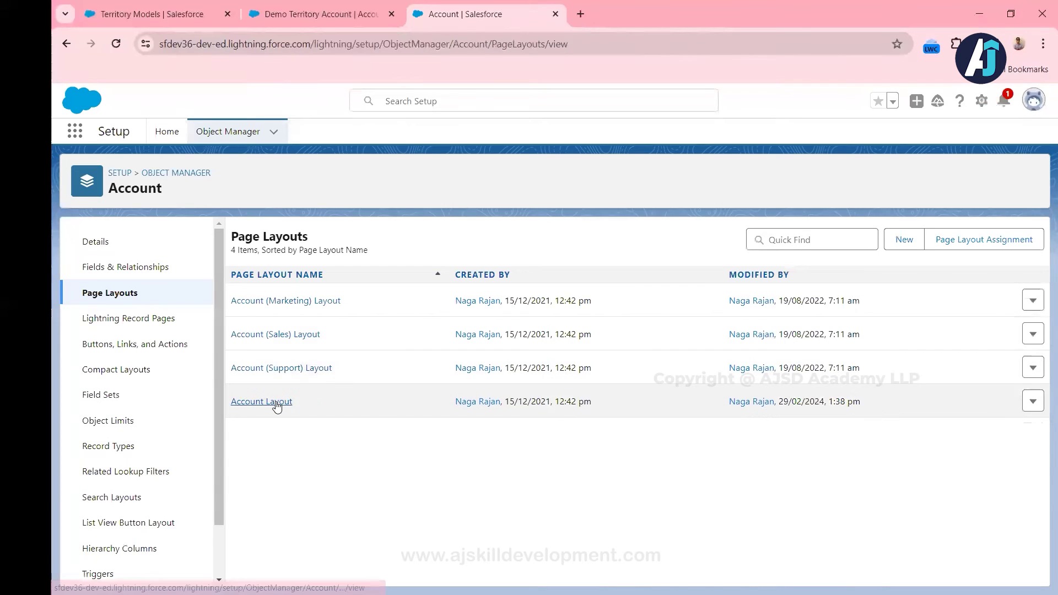
click(275, 402)
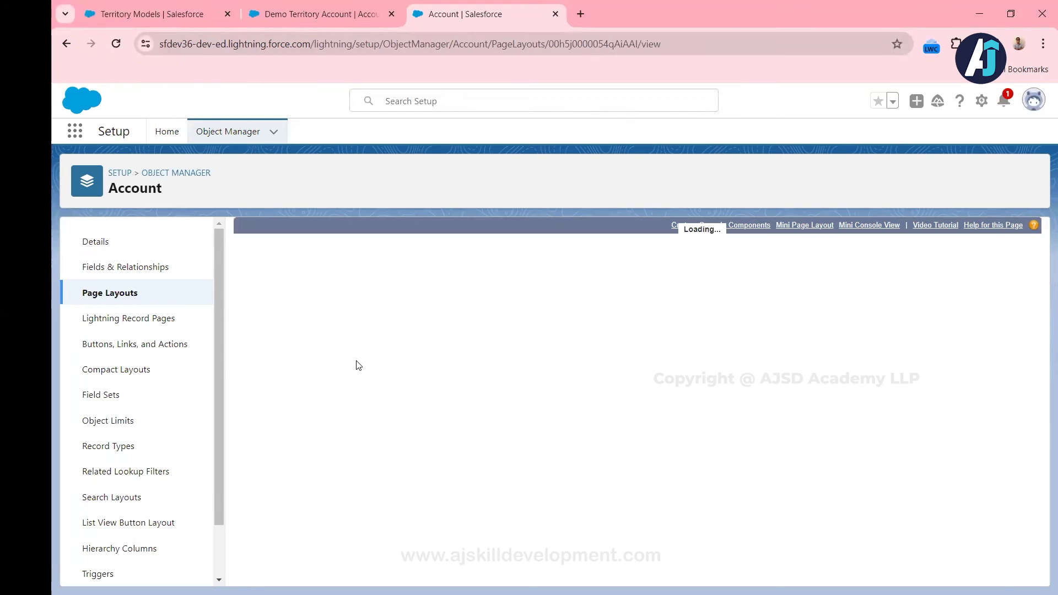
Show the related lists available for the Account Layout and the ones placed on it
scroll(287, 331, down, 2)
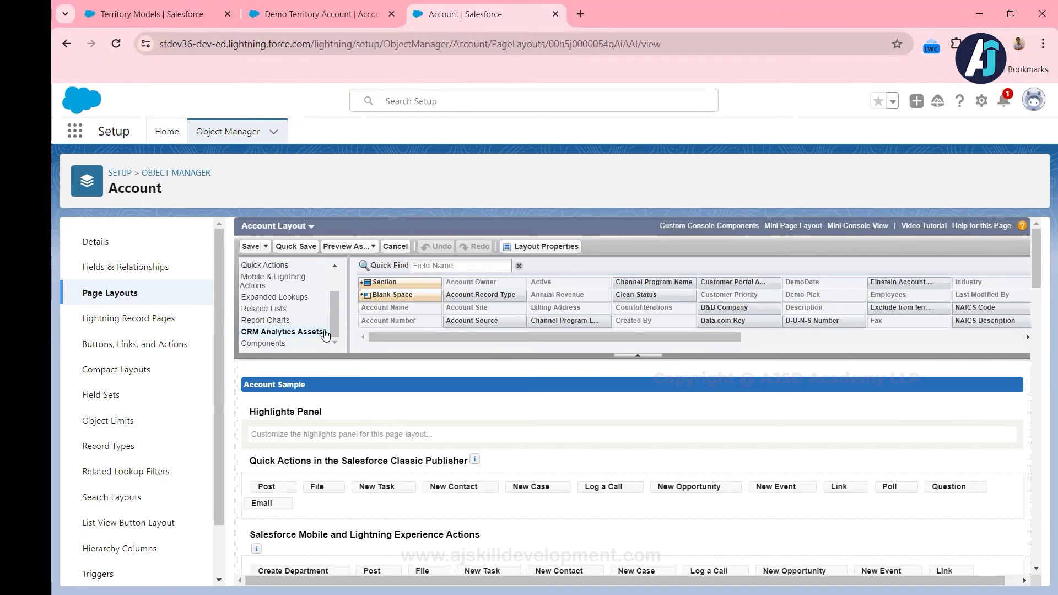
scroll(342, 379, down, 3)
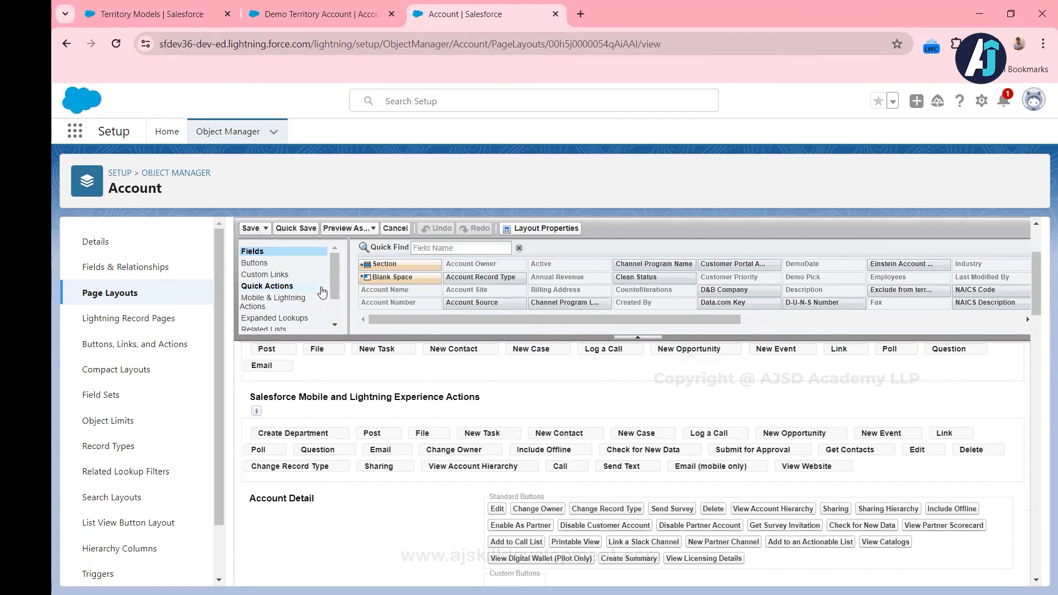
scroll(327, 288, down, 2)
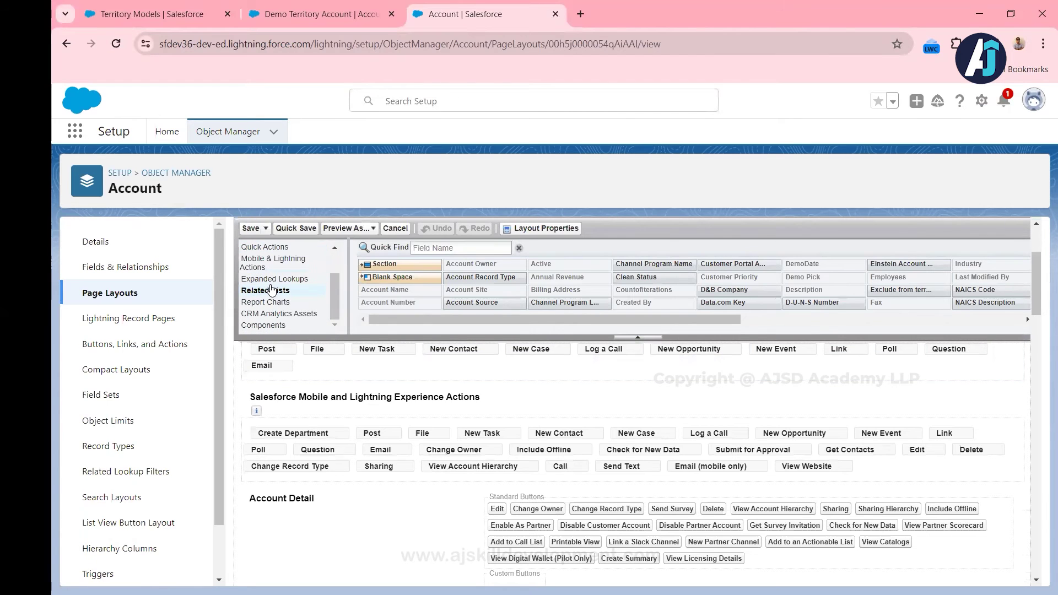
click(271, 291)
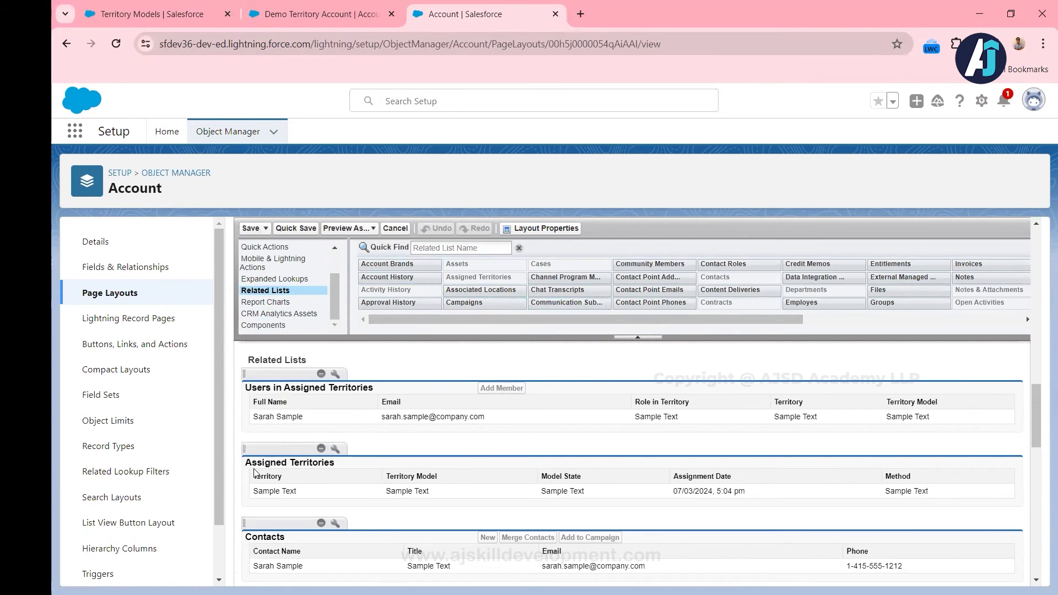
Remove the Users in Assigned Territories related list from the layout and add it back above Assigned Territories
click(322, 376)
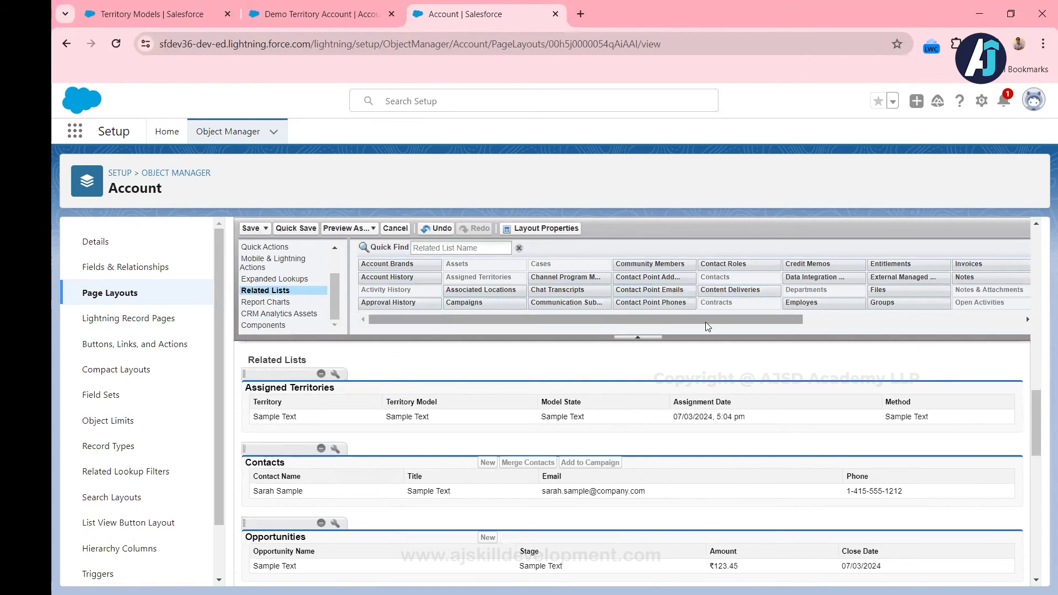
scroll(869, 325, right, 1)
scroll(869, 326, right, 5)
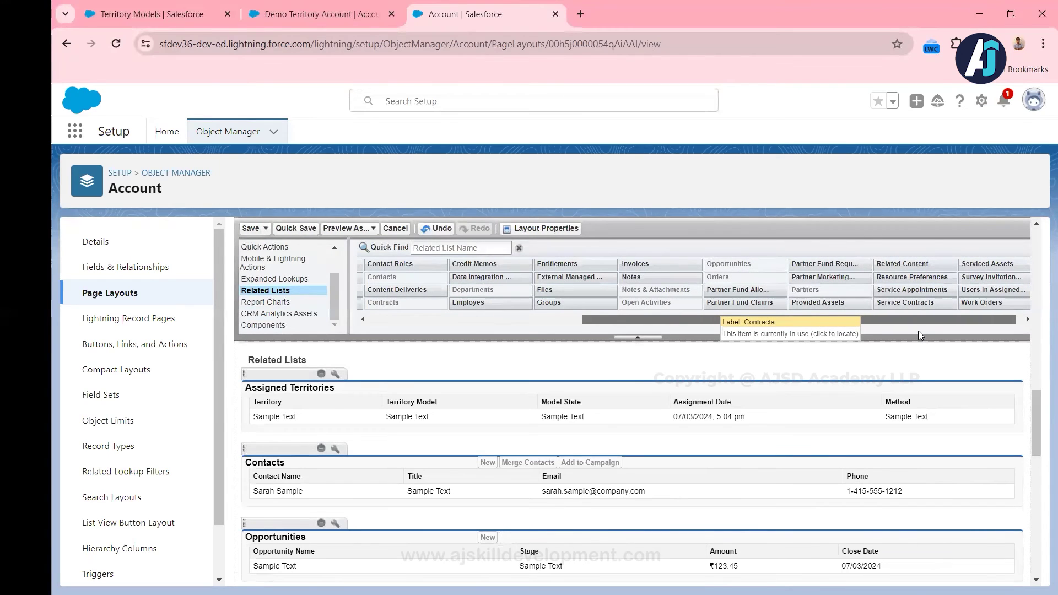
scroll(918, 334, right, 1)
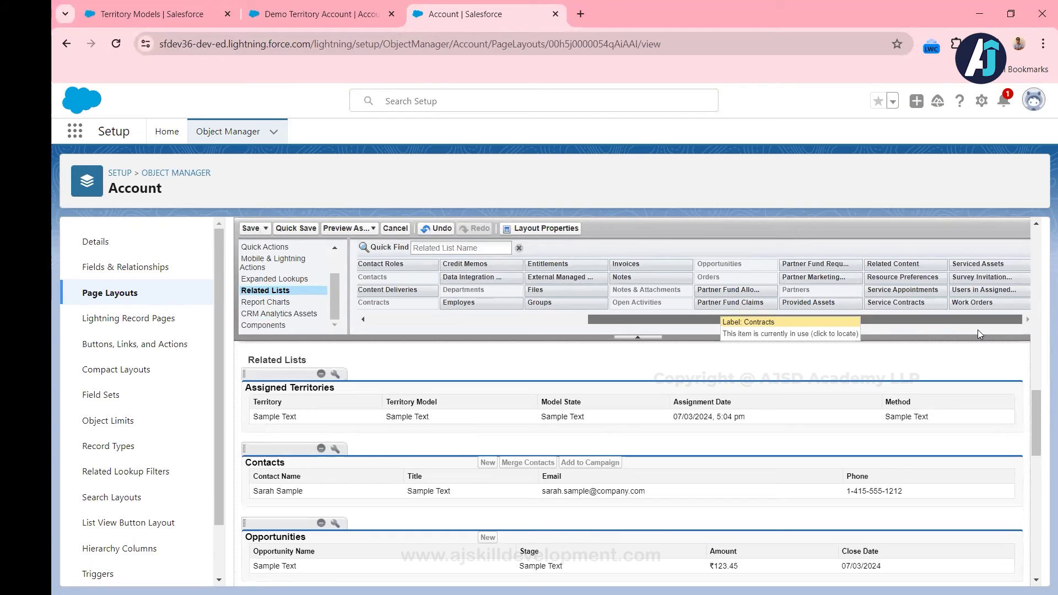
drag(999, 297, 309, 378)
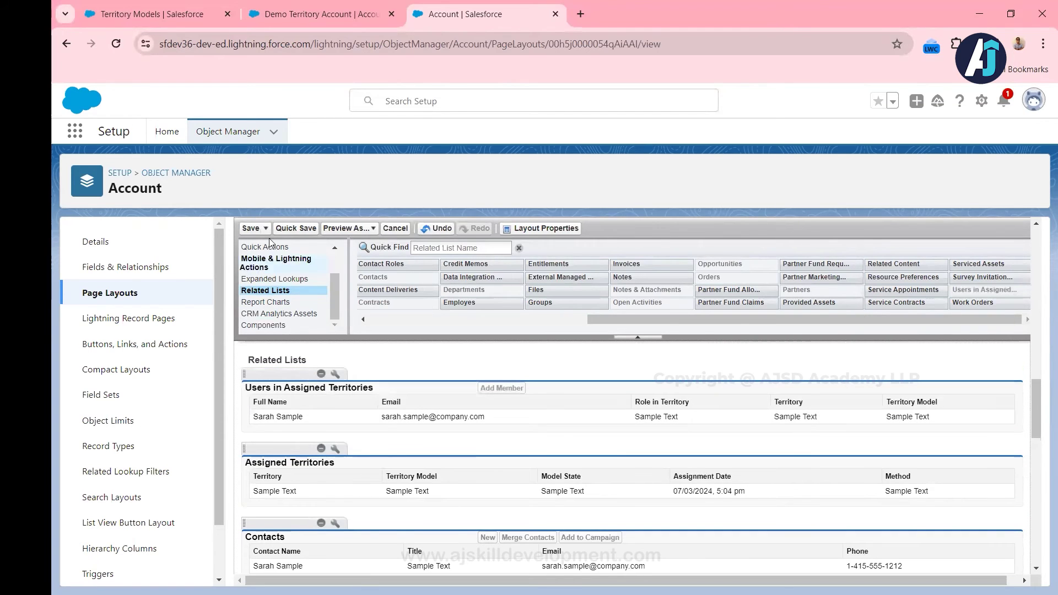
Save the Account Layout, overwriting users' personal related list customizations, and return to the Demo Territory Account record
click(251, 228)
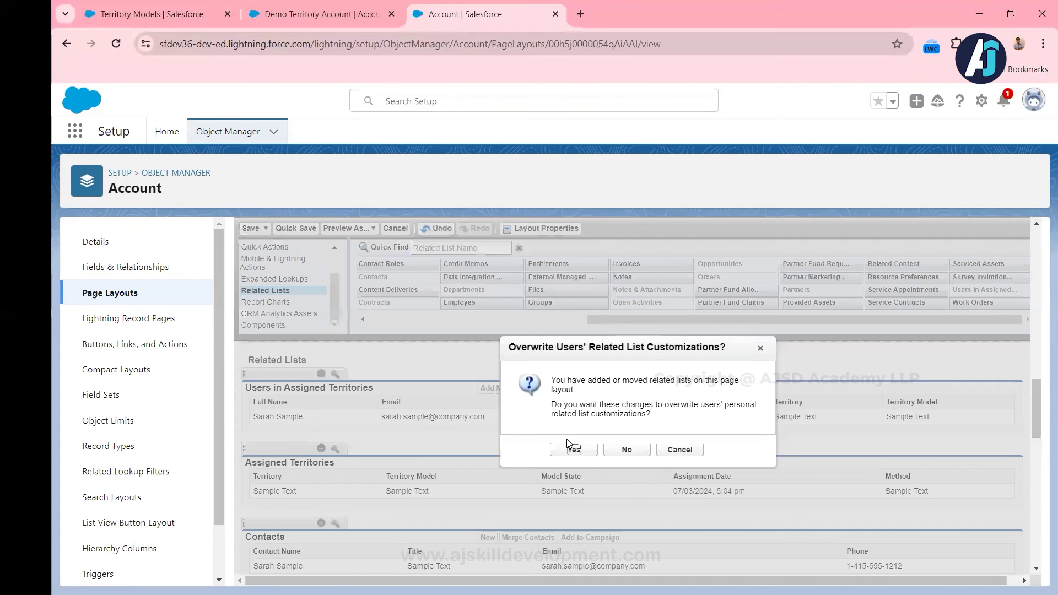
click(574, 451)
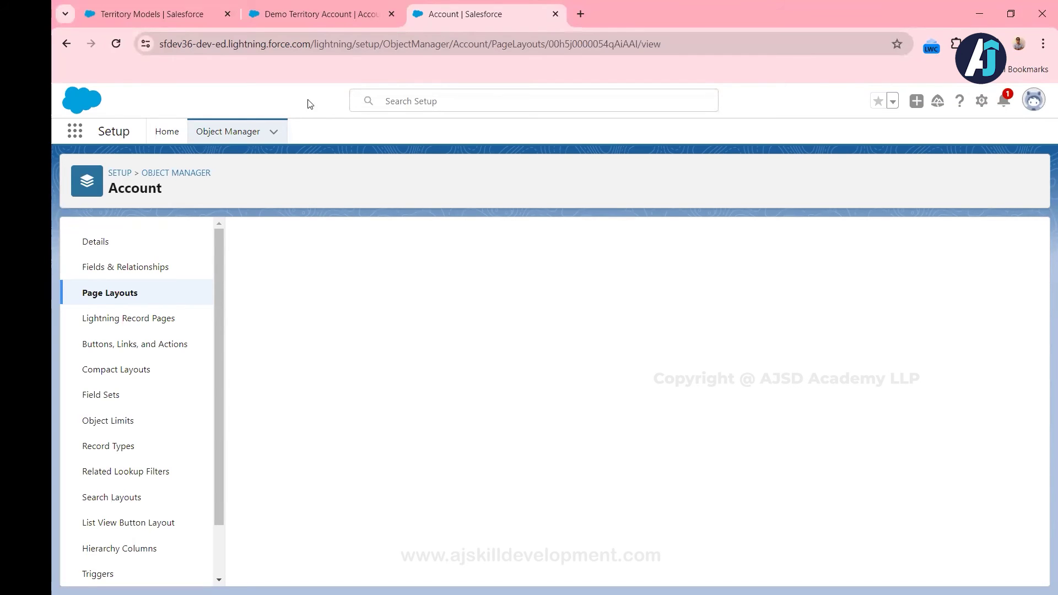
click(313, 15)
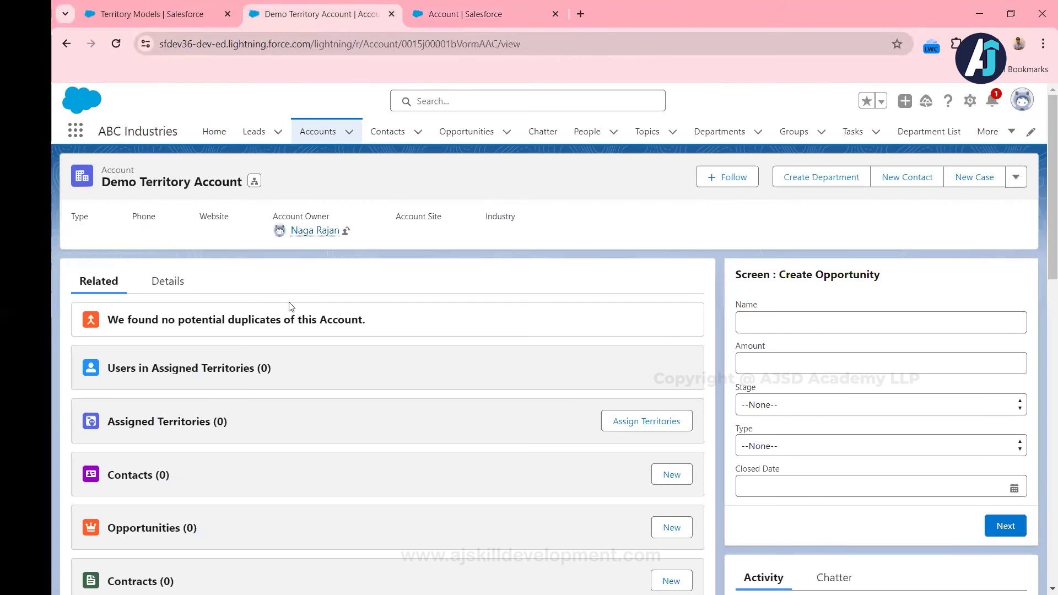
Reload the Demo Territory Account record and check its Users in Assigned Territories and Assigned Territories related lists
click(117, 44)
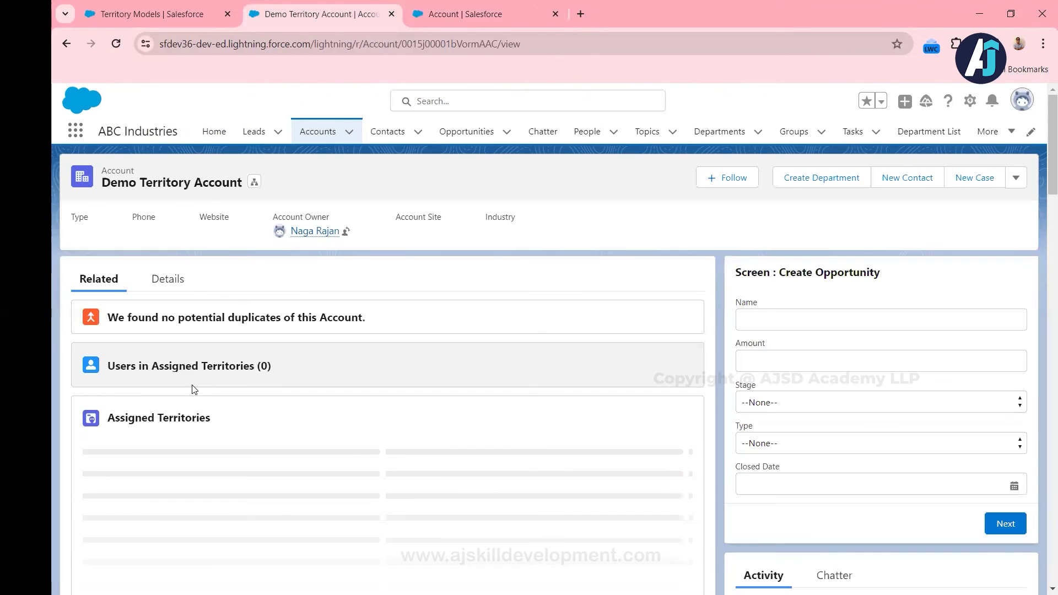
scroll(167, 405, down, 1)
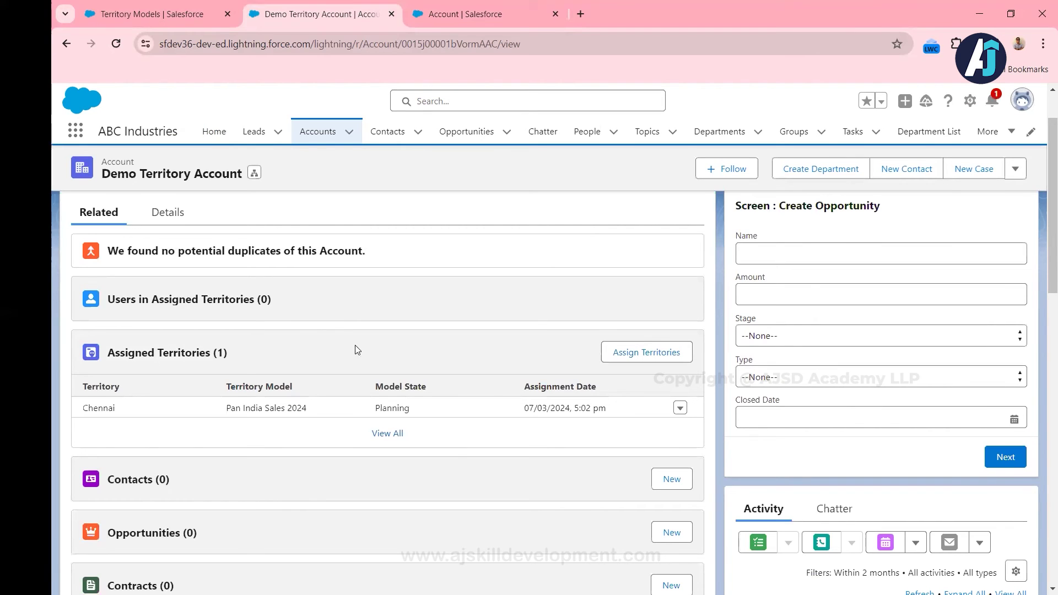
scroll(356, 349, down, 2)
scroll(231, 297, up, 1)
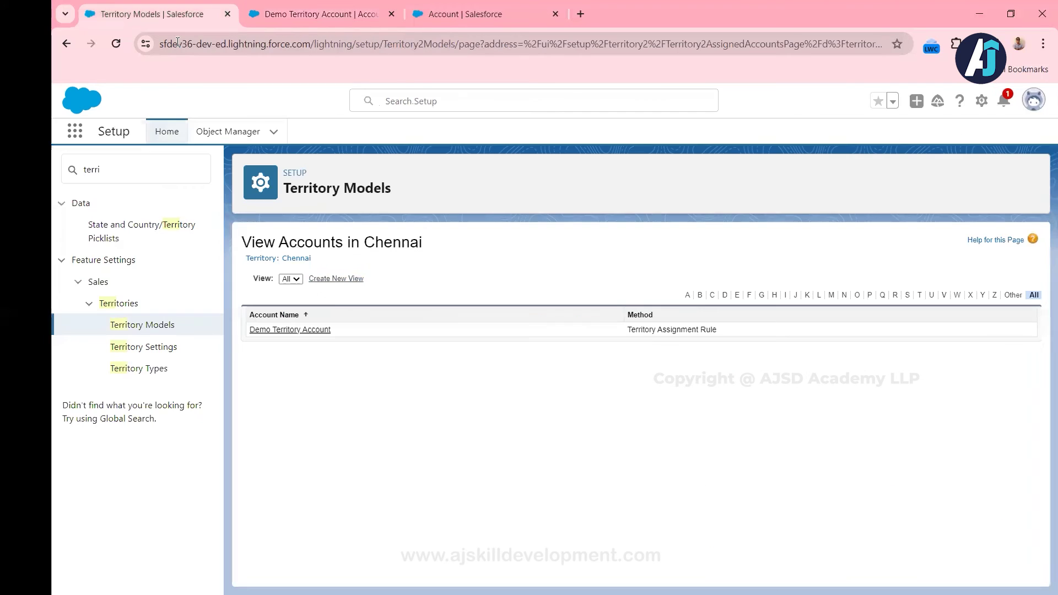
Return to the Chennai territory's detail page in Setup and examine its Manually Assigned Accounts section
click(173, 16)
click(296, 260)
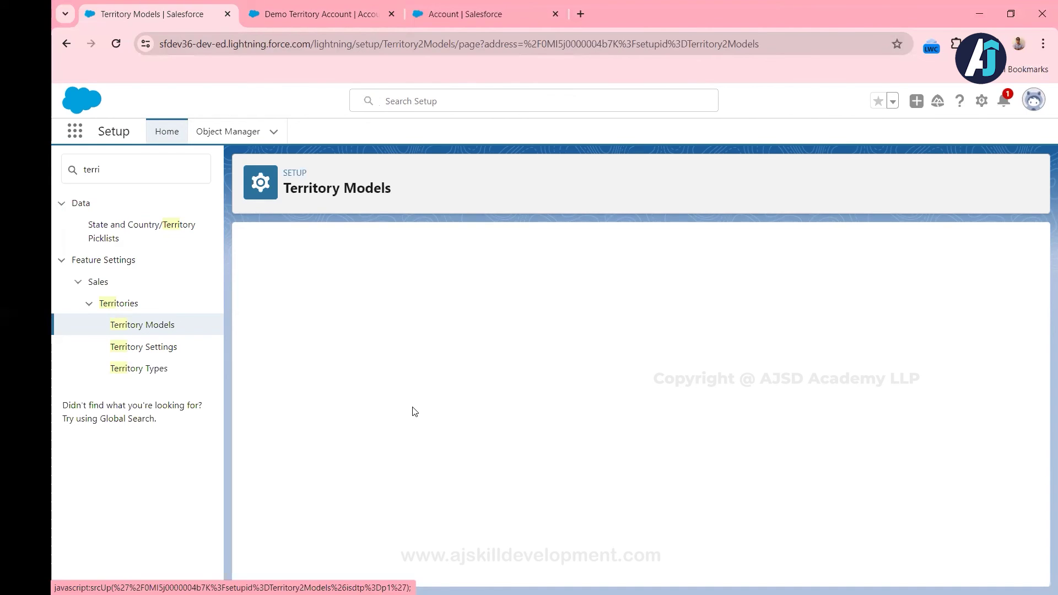
scroll(414, 412, down, 5)
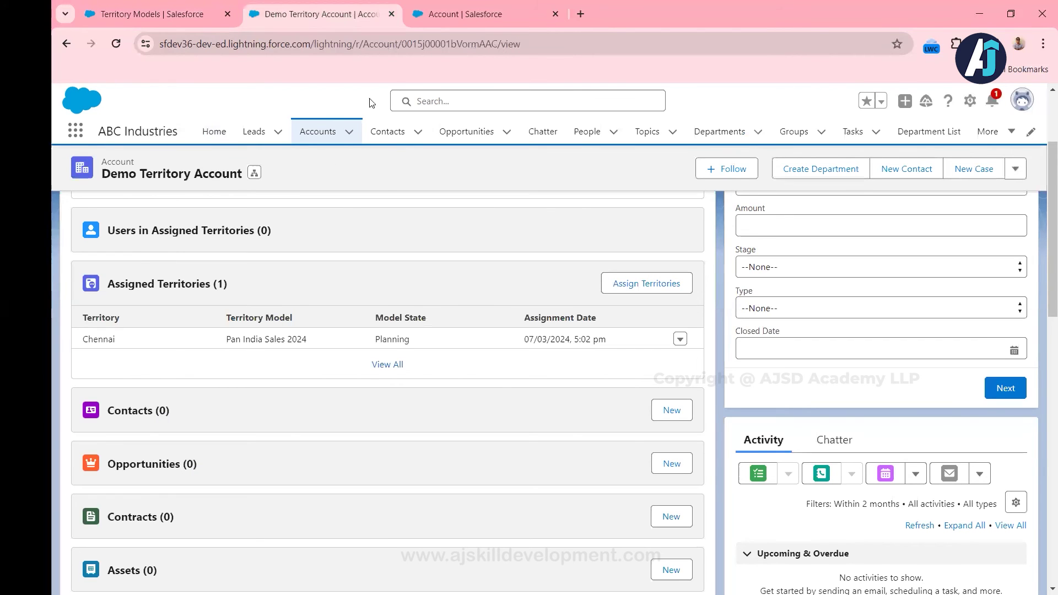
click(218, 17)
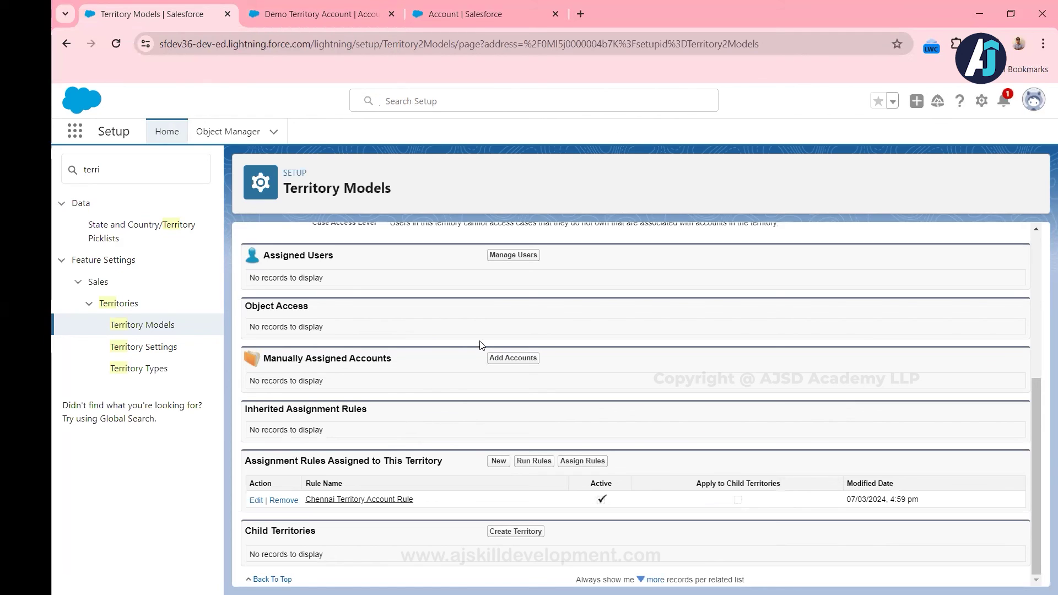
drag(283, 358, 383, 360)
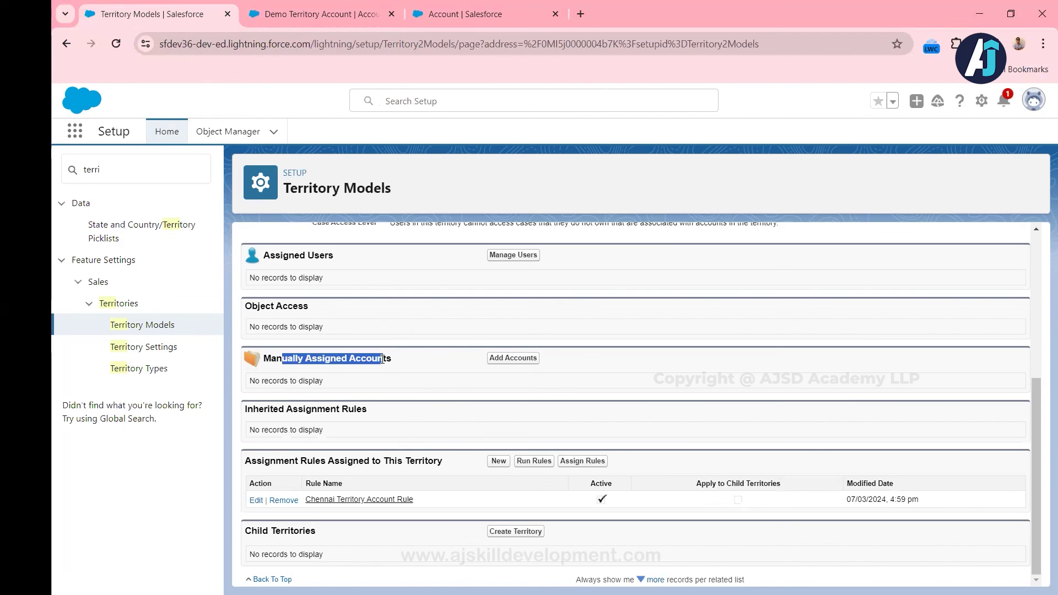
click(369, 374)
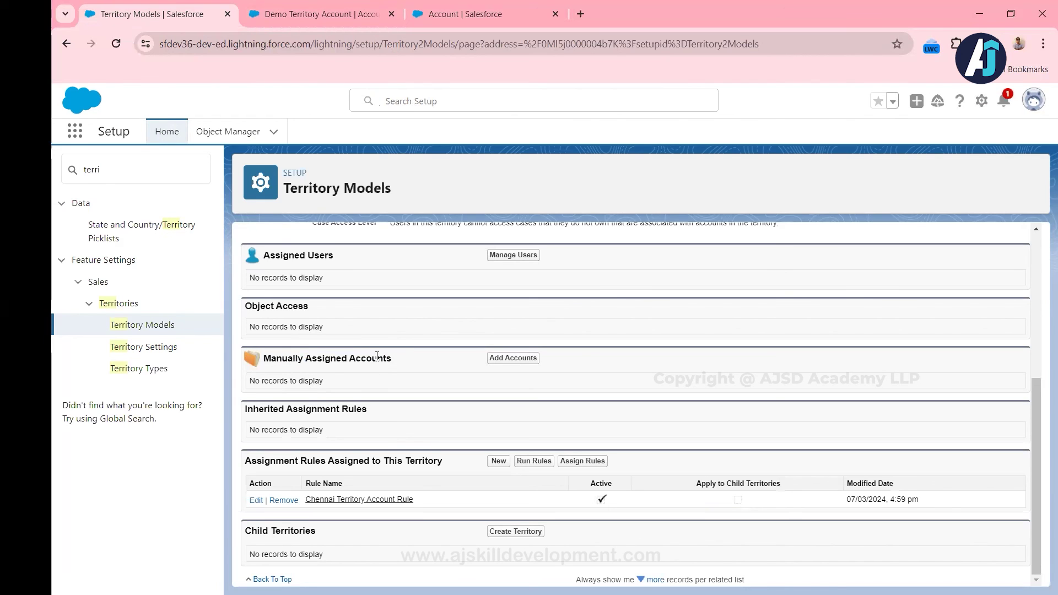
drag(377, 356, 298, 358)
Manually assign ABC Account from the All Accounts view to the Chennai territory and view the territory's accounts
click(522, 359)
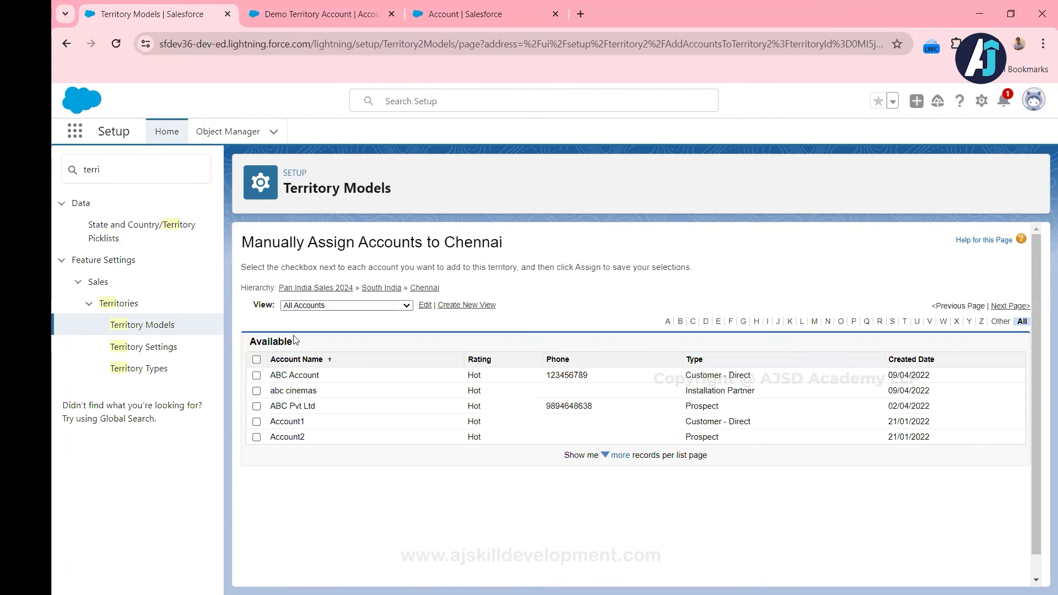
click(337, 307)
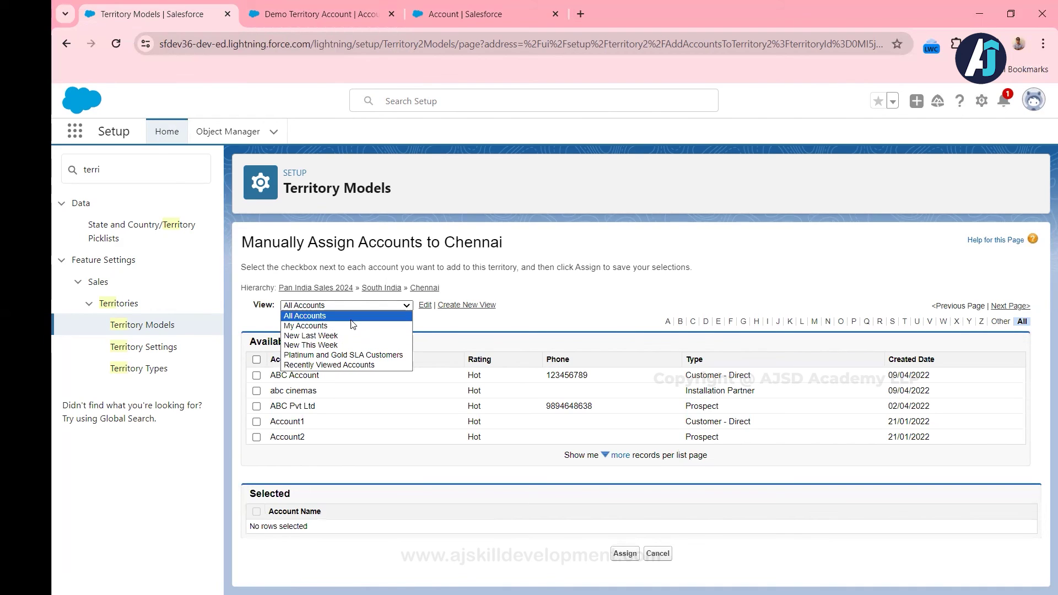
click(347, 317)
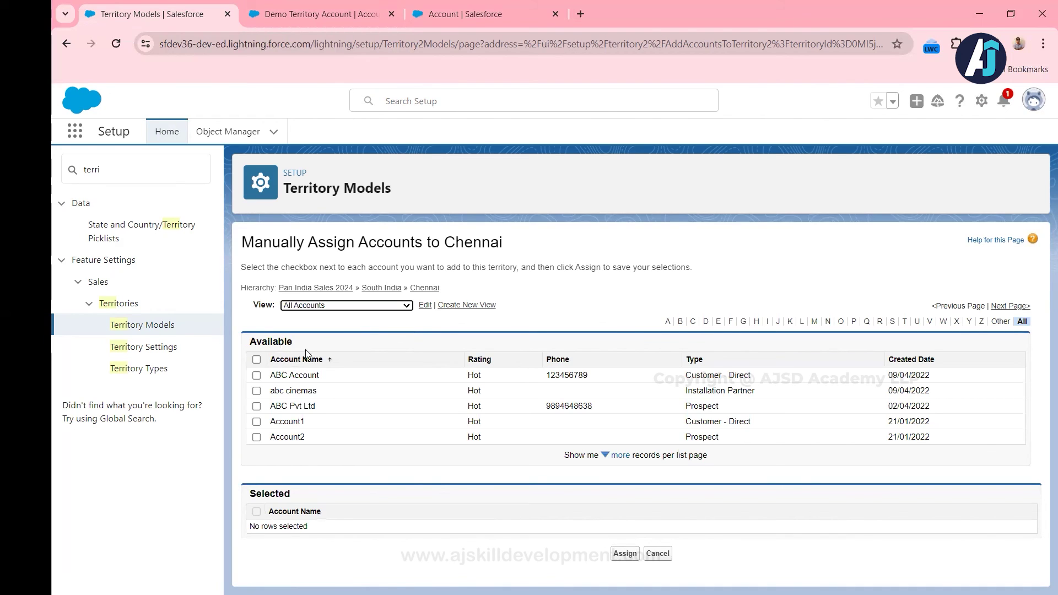
click(256, 376)
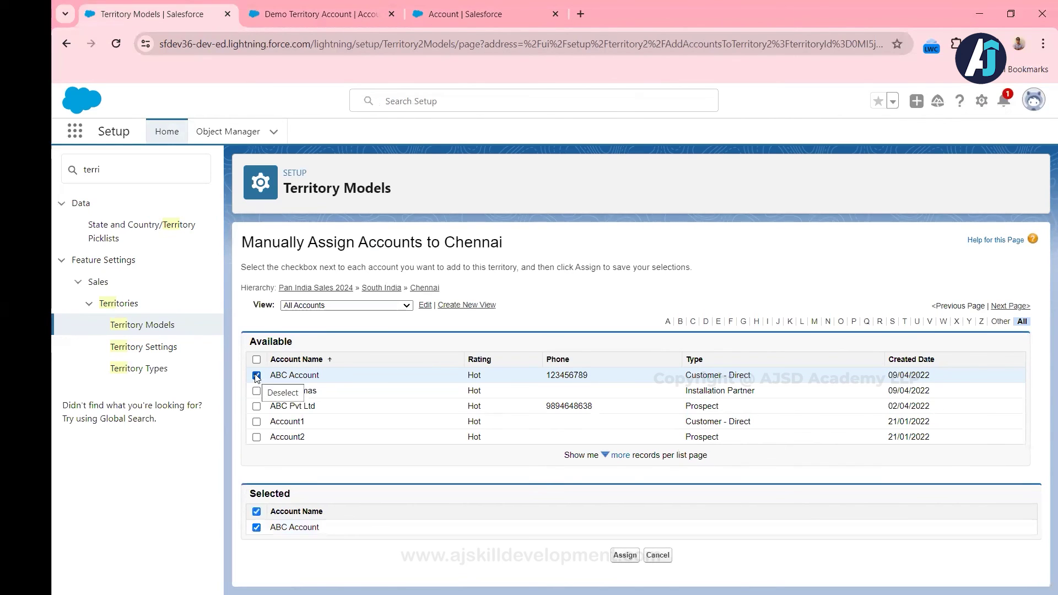
click(626, 556)
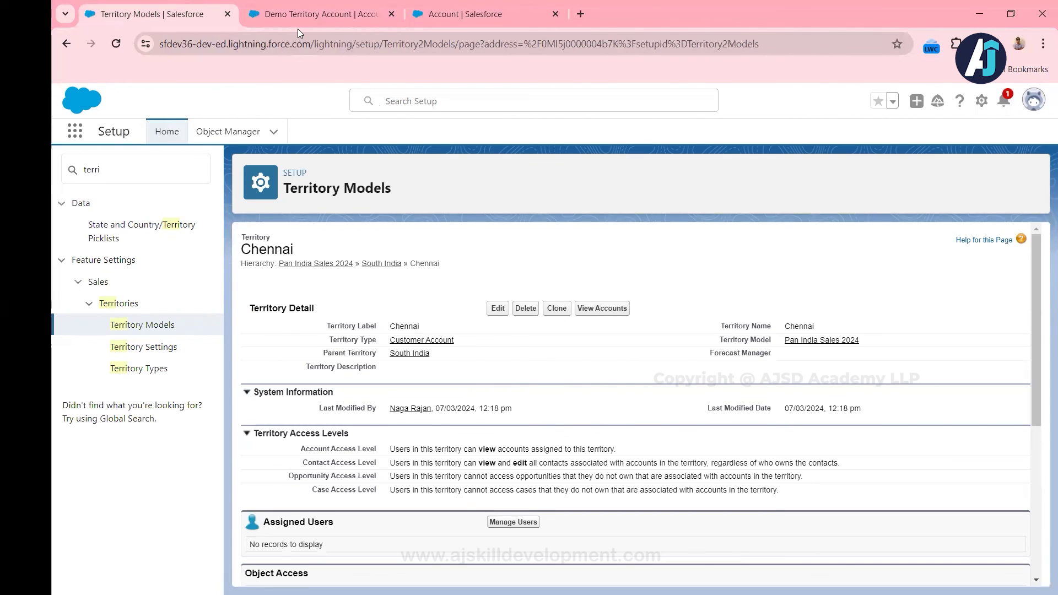
scroll(385, 331, up, 4)
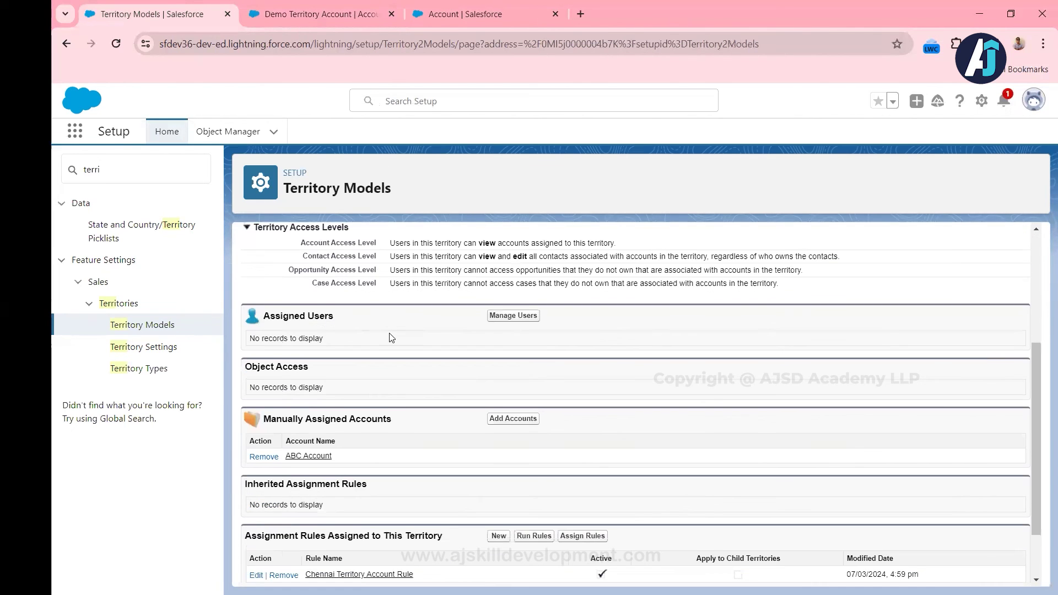
click(609, 319)
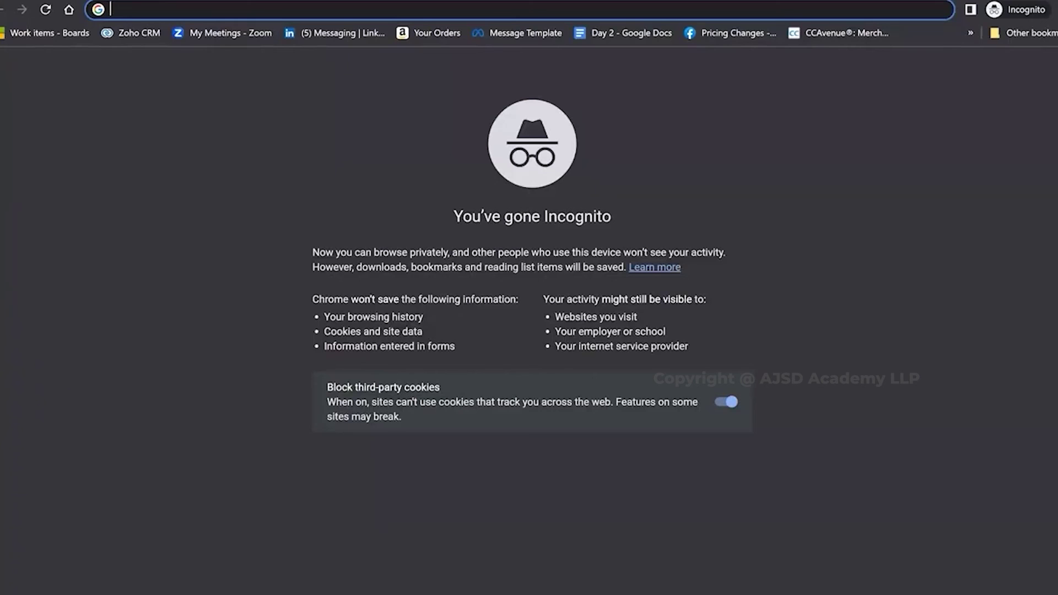
Open ajskilldevelopment.com in an incognito browser window and look through the home page, including its curriculum section
text(ajskilldevelopment.com)
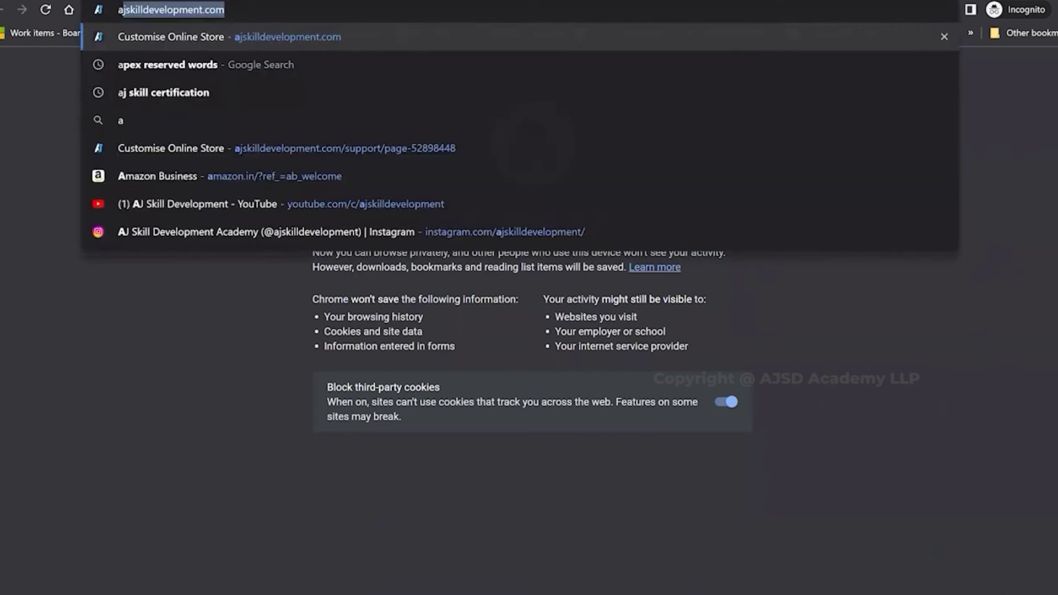
key(Return)
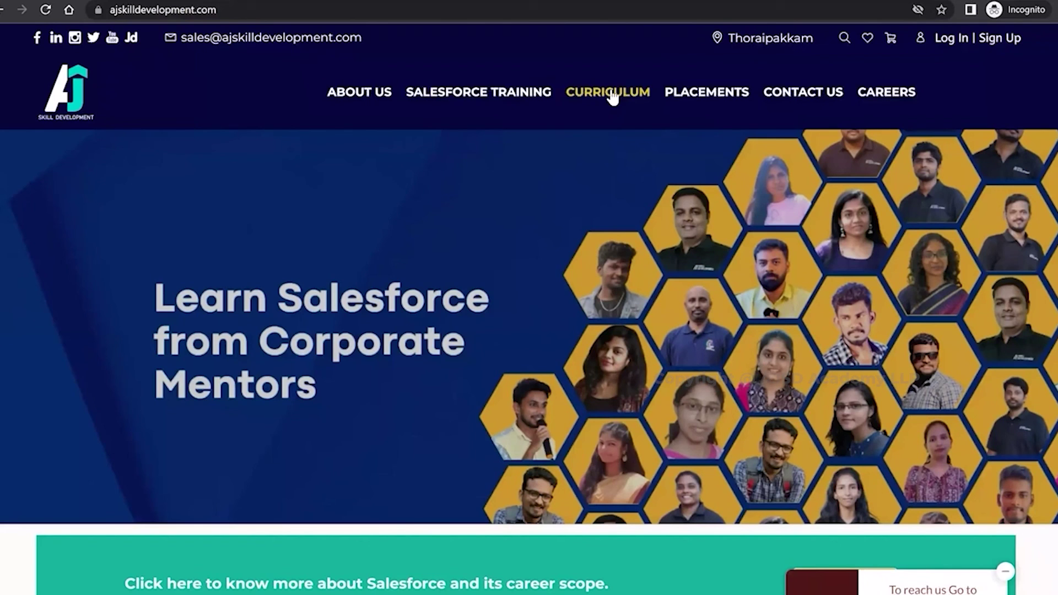
scroll(611, 97, down, 10)
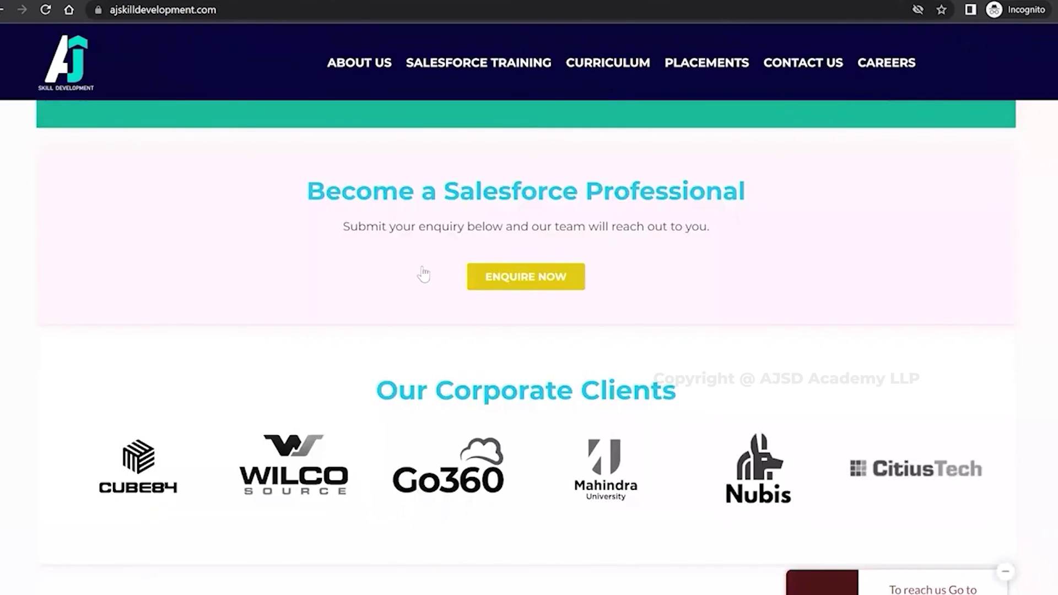
scroll(424, 273, down, 8)
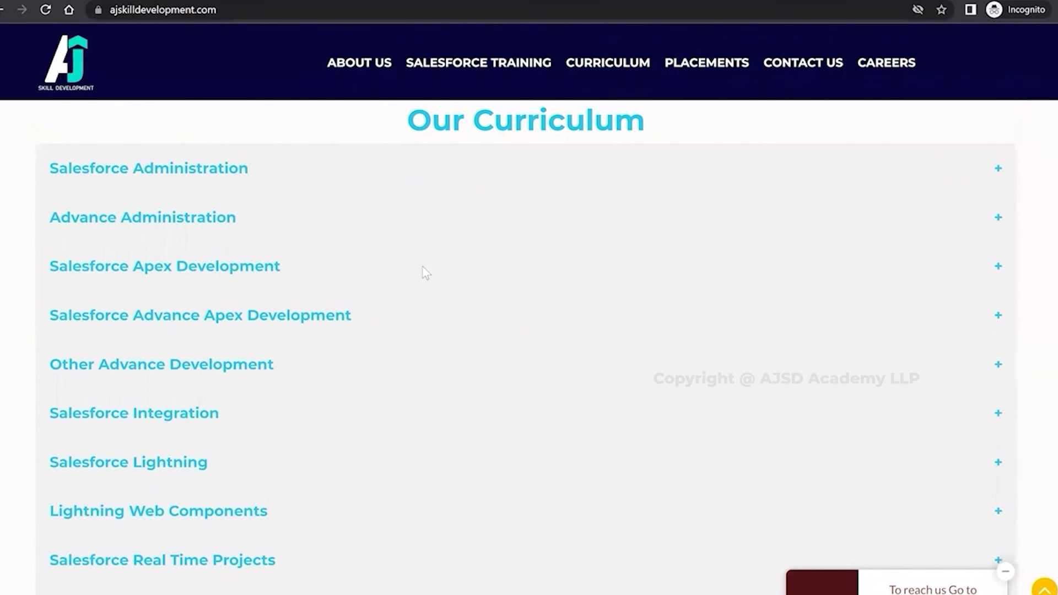
scroll(426, 273, down, 4)
scroll(422, 276, up, 12)
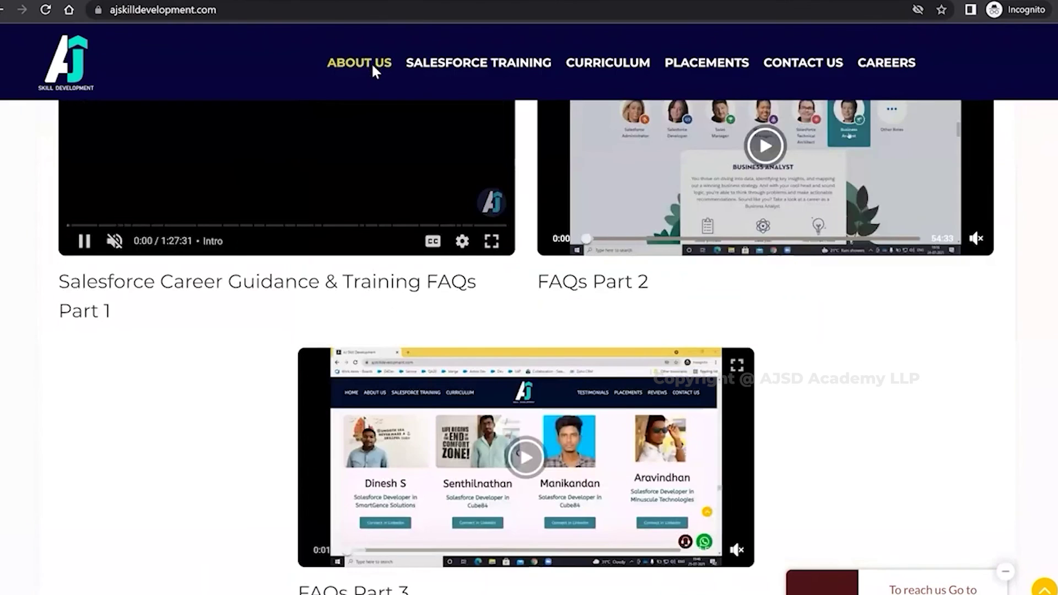
Open the website's About Us page and look through the academy's introduction and history
click(372, 63)
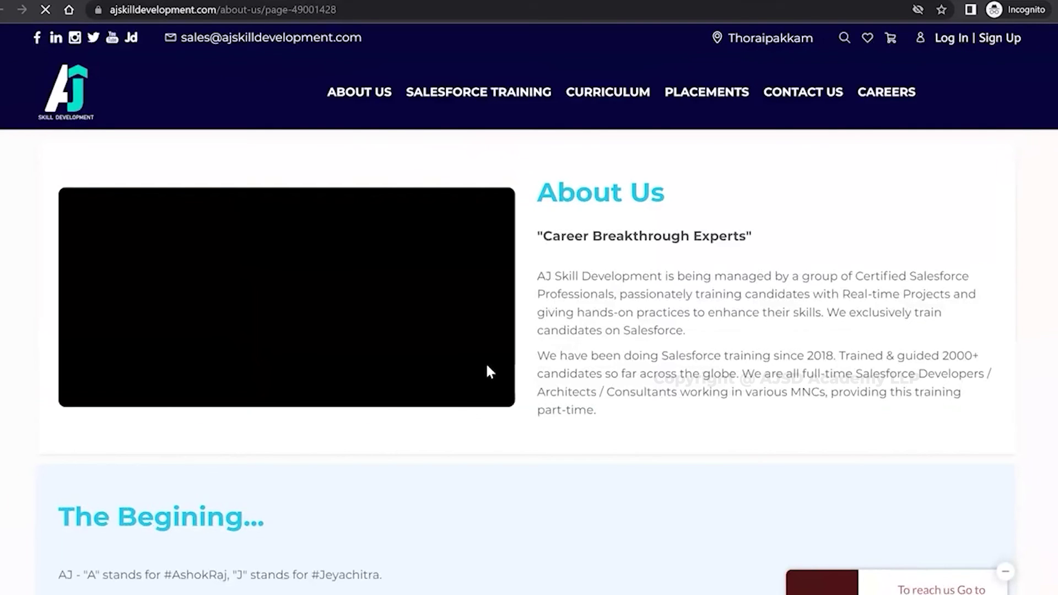
scroll(487, 366, down, 2)
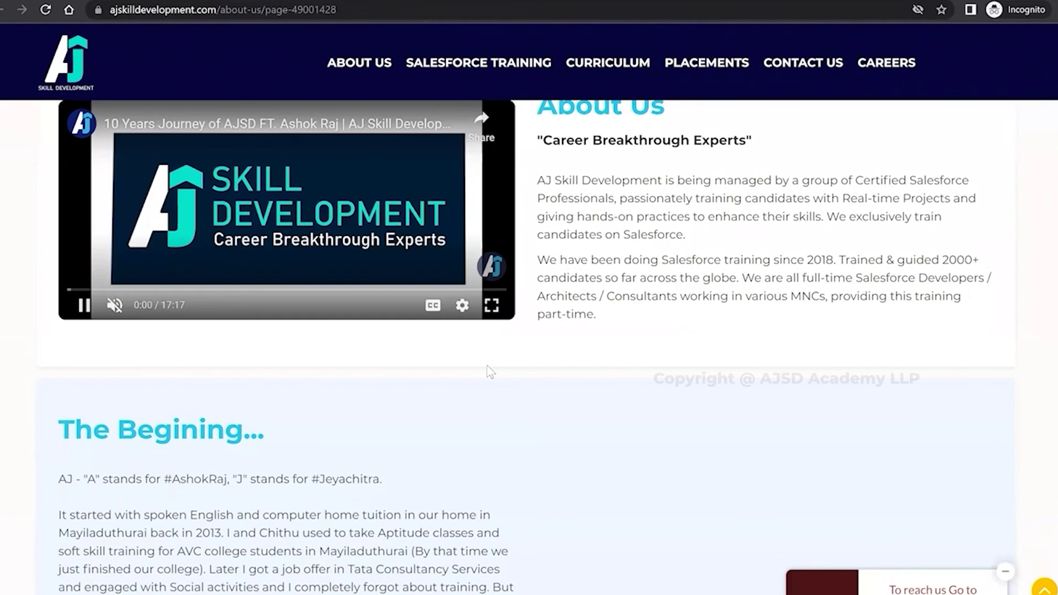
scroll(488, 371, down, 1)
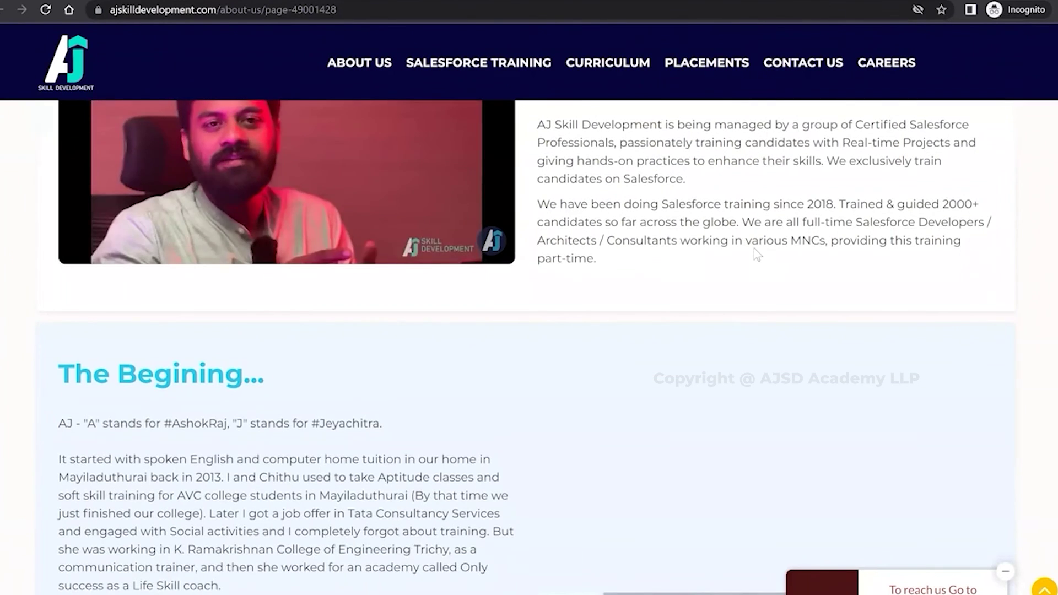
scroll(756, 253, down, 3)
scroll(756, 253, up, 5)
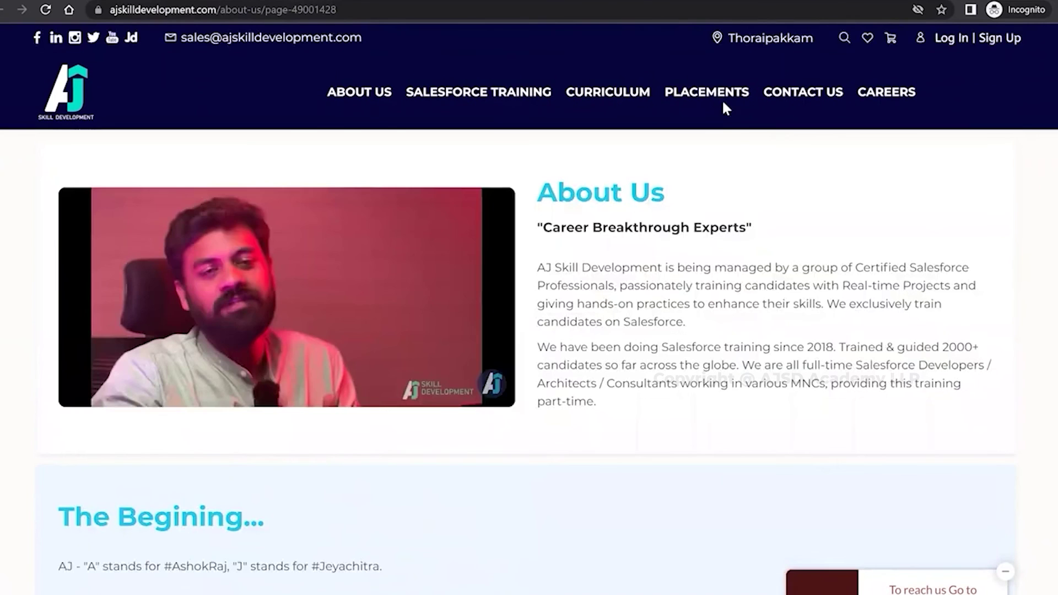
Go to the website's placements section and look through the Career Gap candidates and the other alumni profiles
click(722, 101)
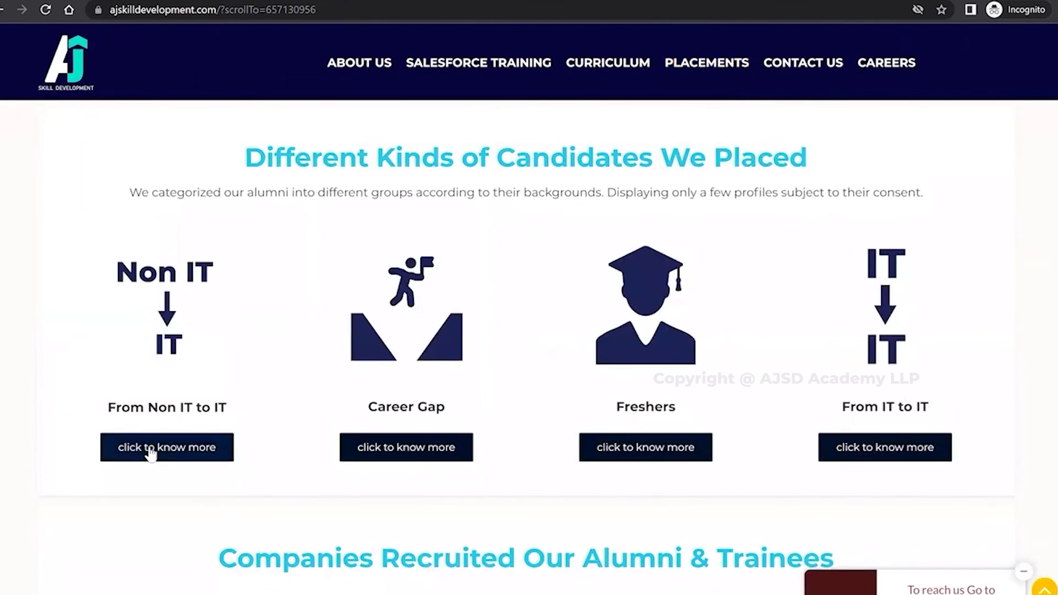
click(425, 448)
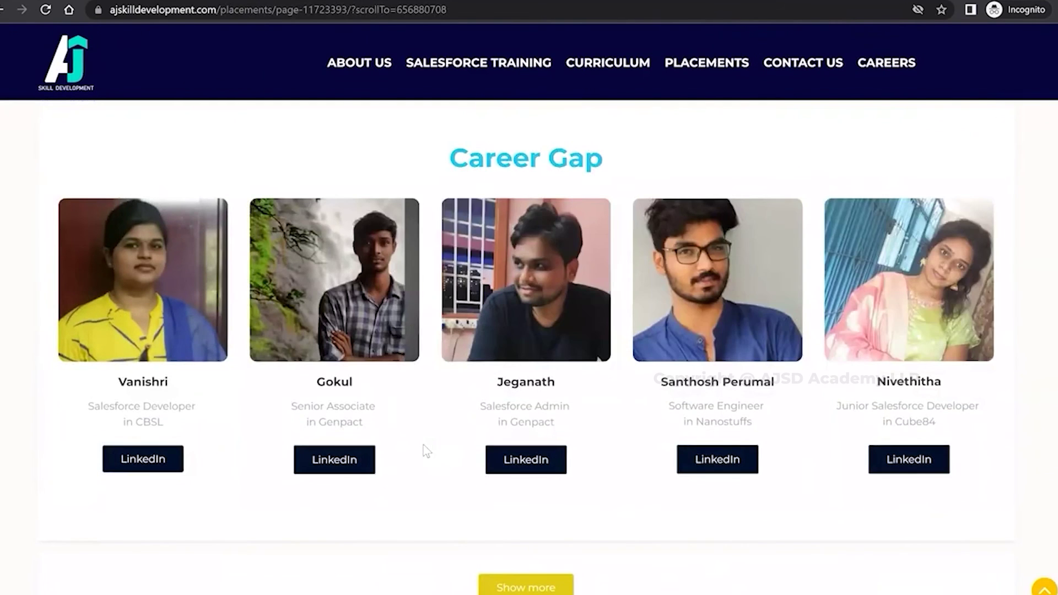
scroll(425, 449, down, 1)
scroll(518, 344, down, 1)
click(531, 327)
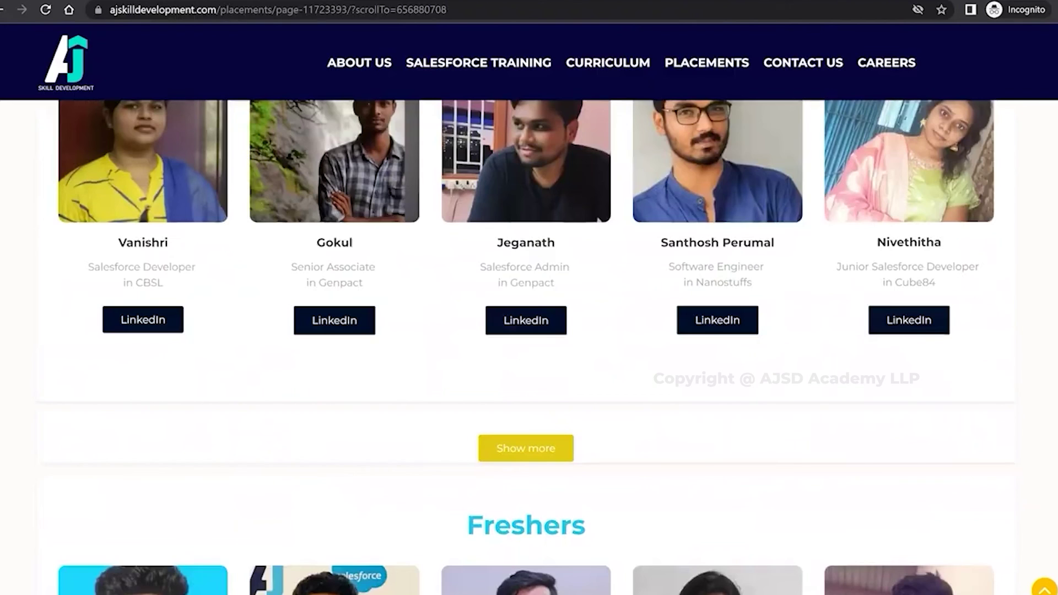
scroll(606, 193, up, 10)
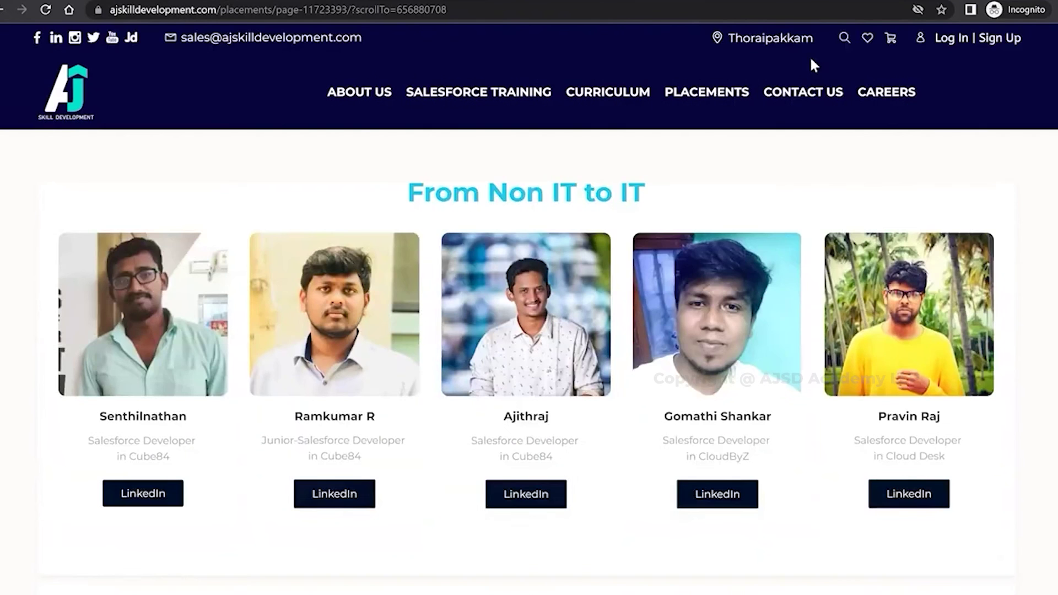
Open the website's contact page and review the fields of the training enquiry form
click(814, 92)
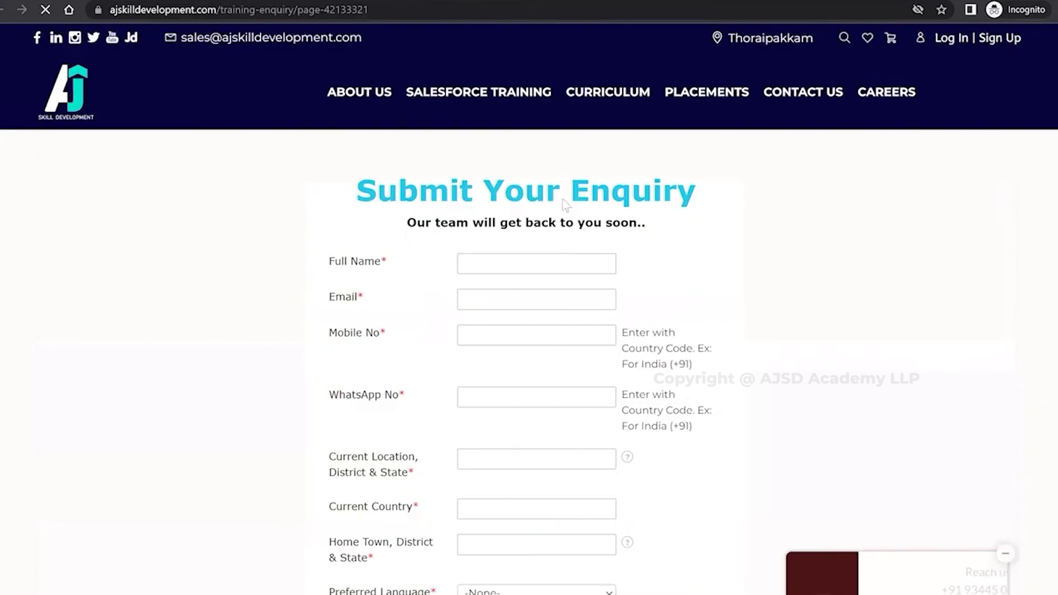
scroll(506, 371, down, 1)
scroll(506, 372, down, 7)
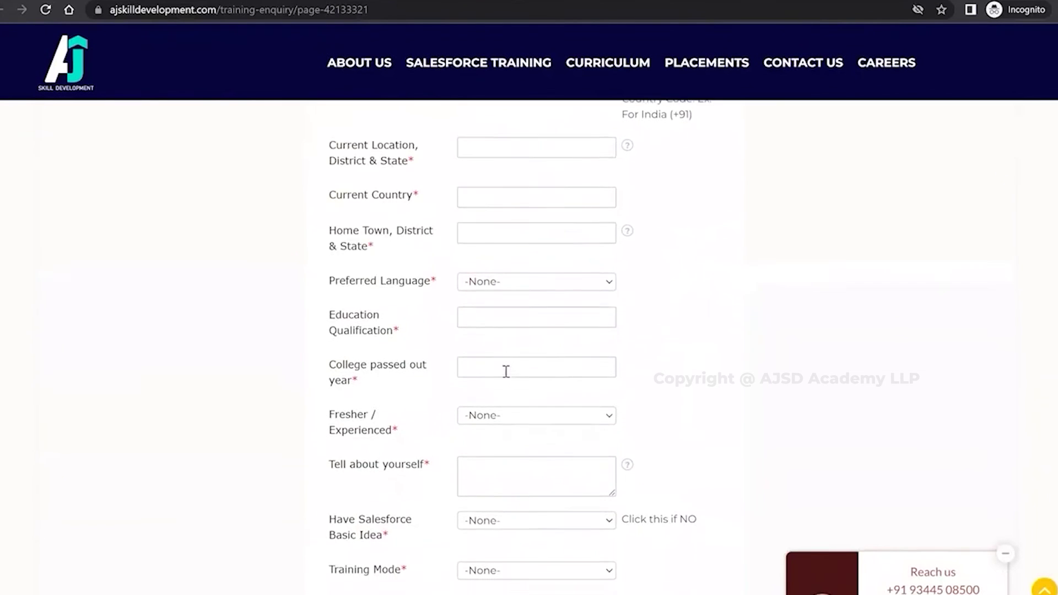
scroll(508, 377, down, 4)
scroll(506, 373, up, 10)
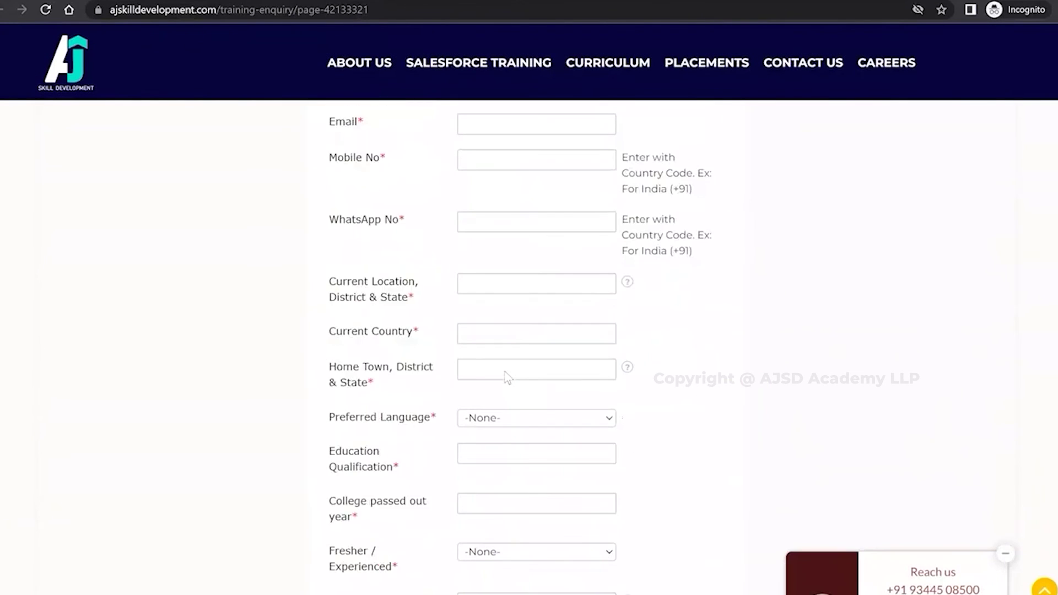
scroll(506, 371, up, 3)
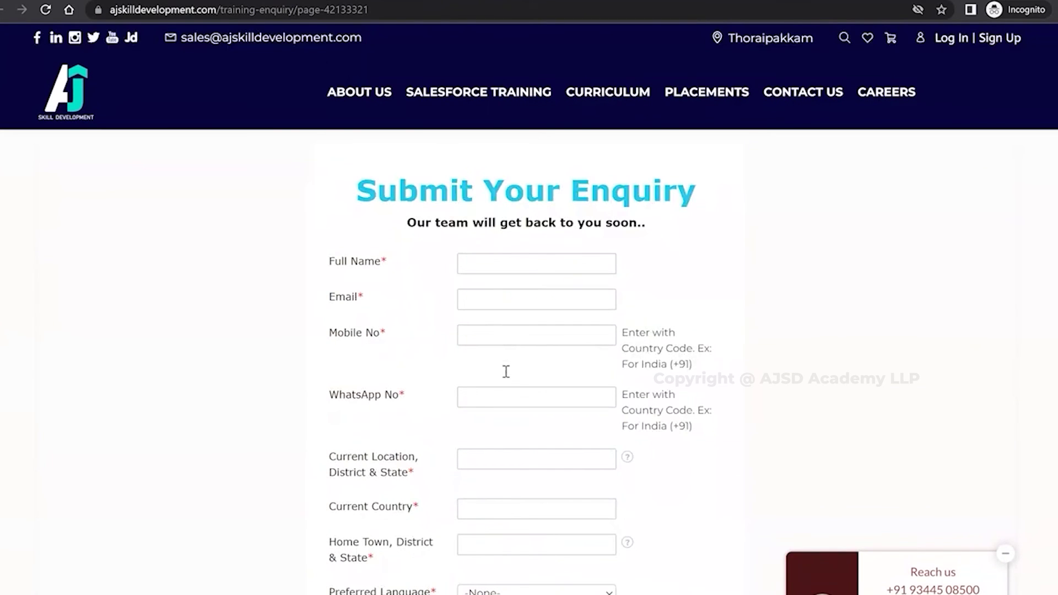